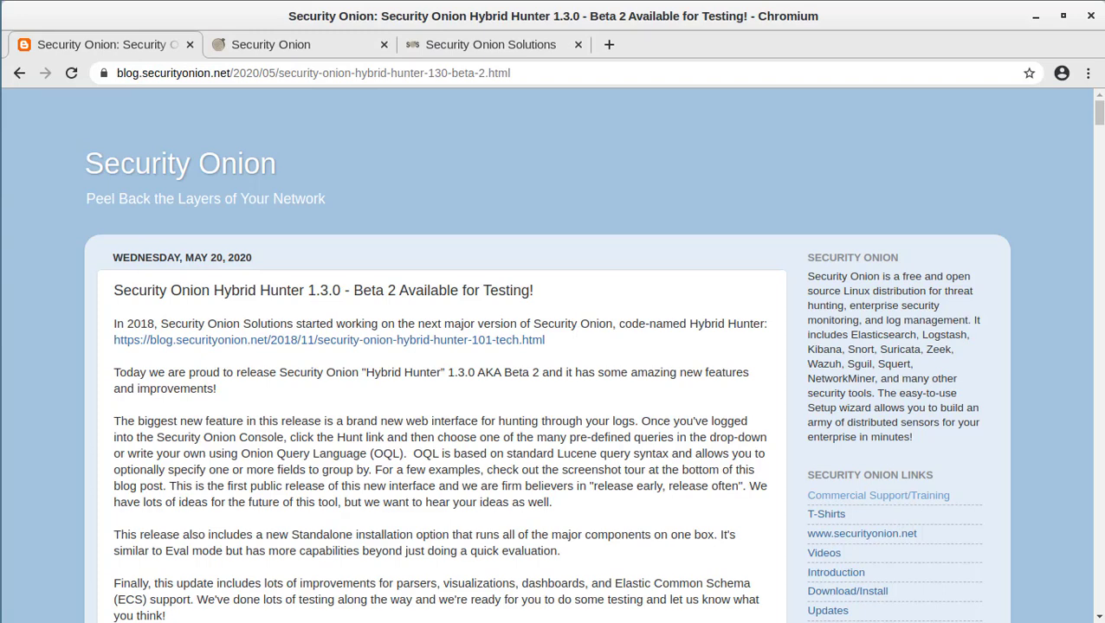
# Switch to the Security Onion console and log in with the account's email address and password
pyautogui.hotkey('ctrl', 'Tab')
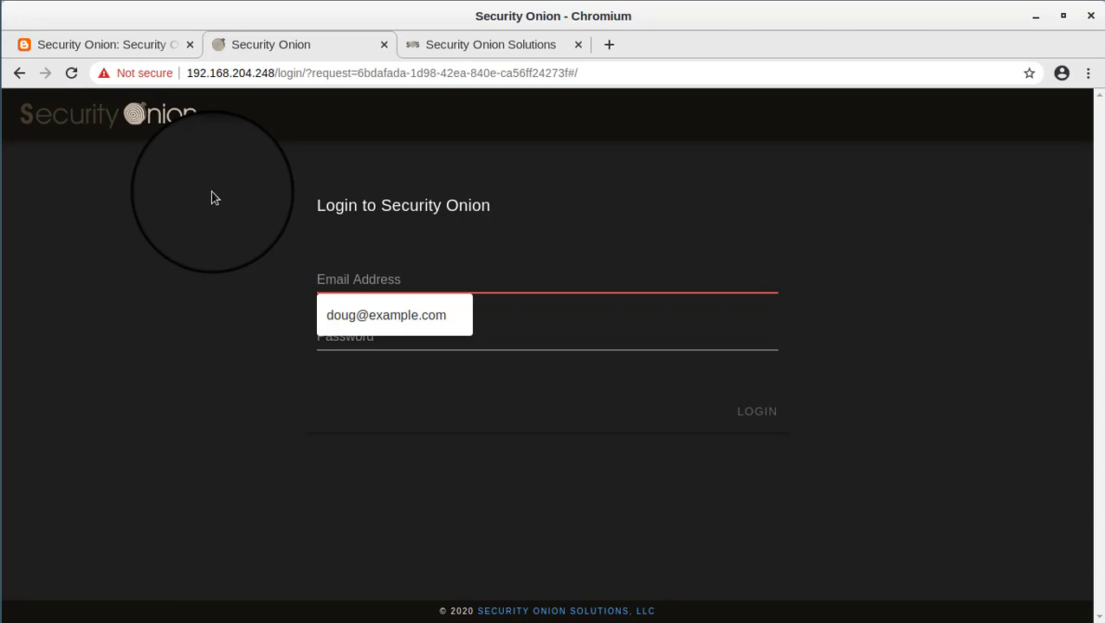
pyautogui.write('doug@')
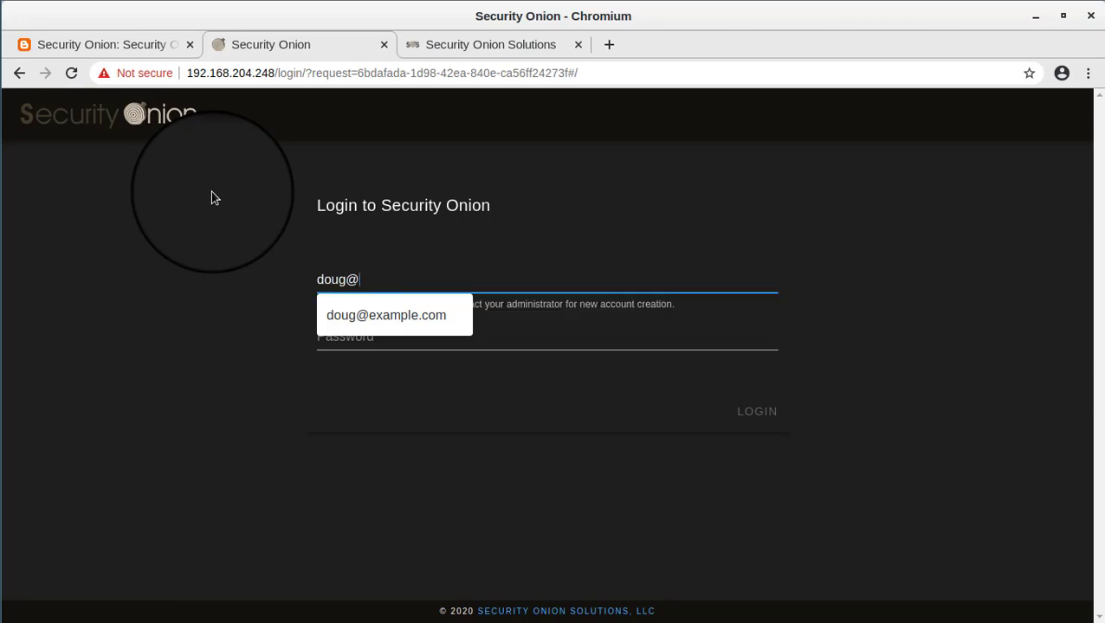
pyautogui.write('example.com')
pyautogui.press('Tab')
pyautogui.write('********')
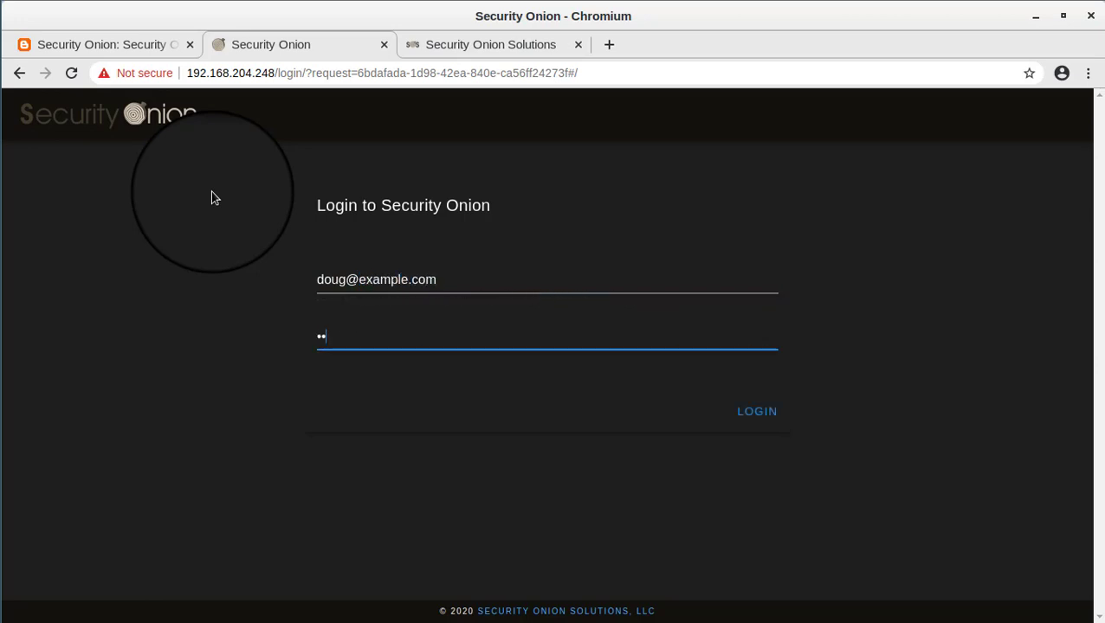
pyautogui.press('Return')
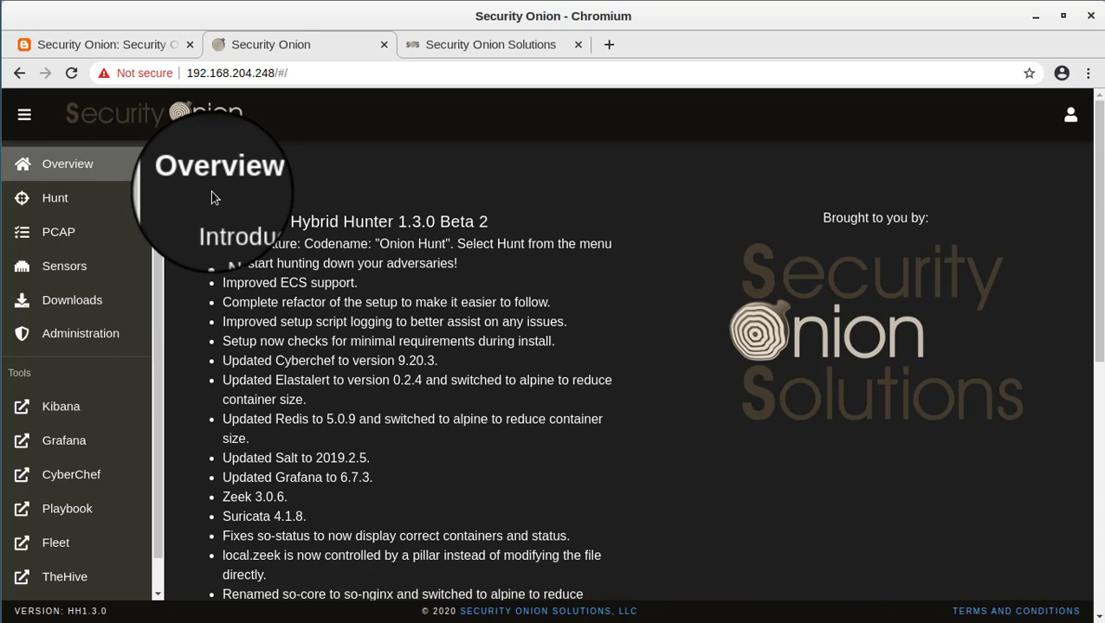
# Open Hunt, collapse the navigation sidebar and run the query "* | groupby observer.name" over the last 24 hours
pyautogui.click(48, 200)
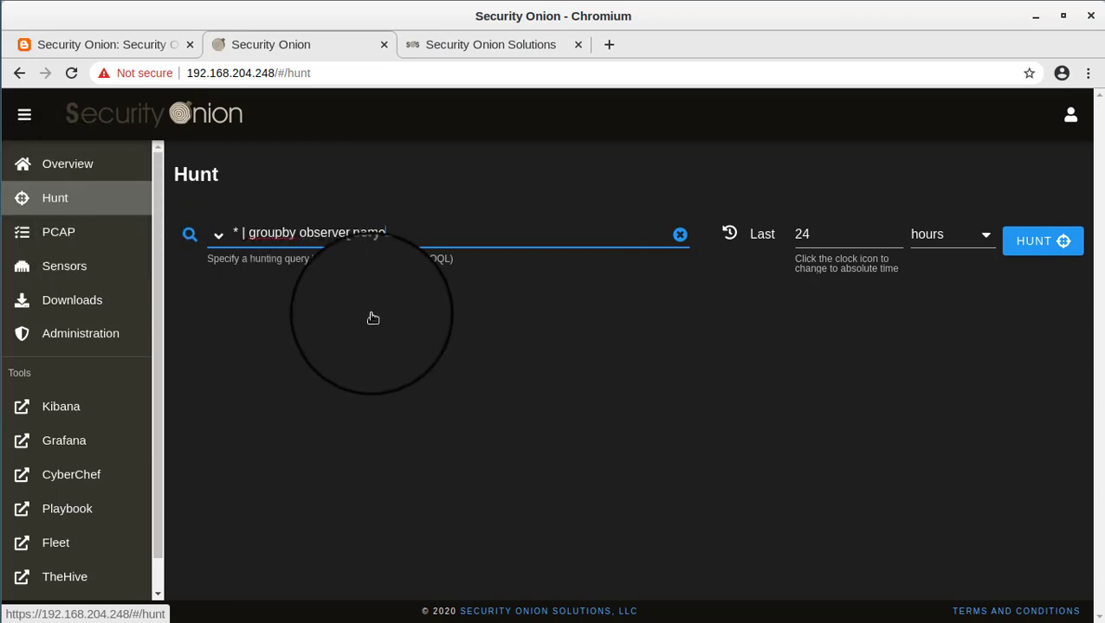
pyautogui.click(26, 115)
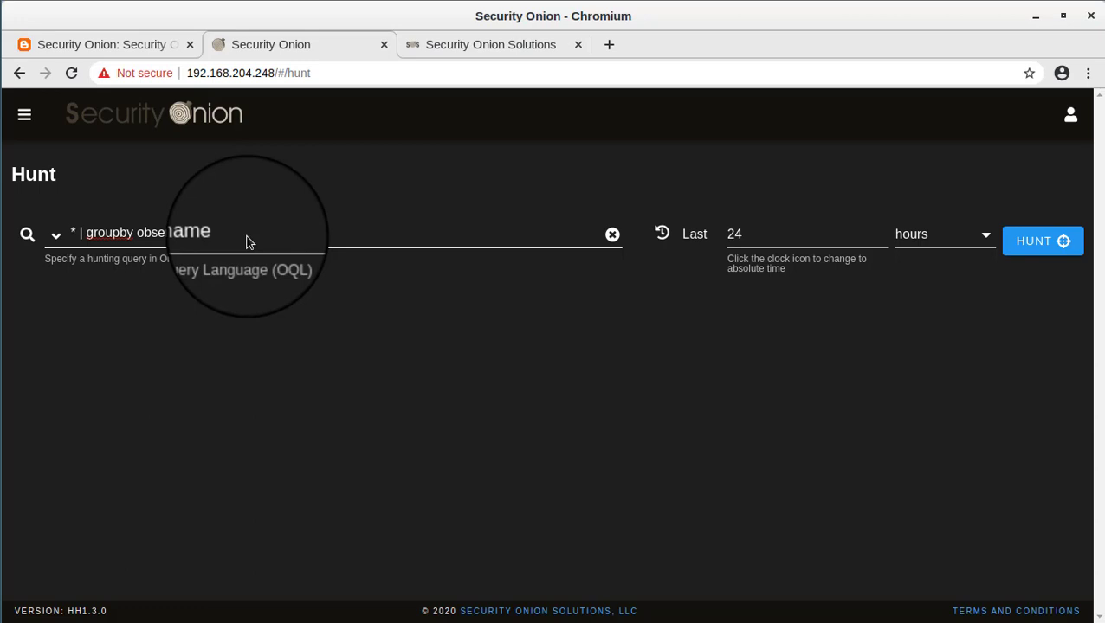
pyautogui.click(1045, 250)
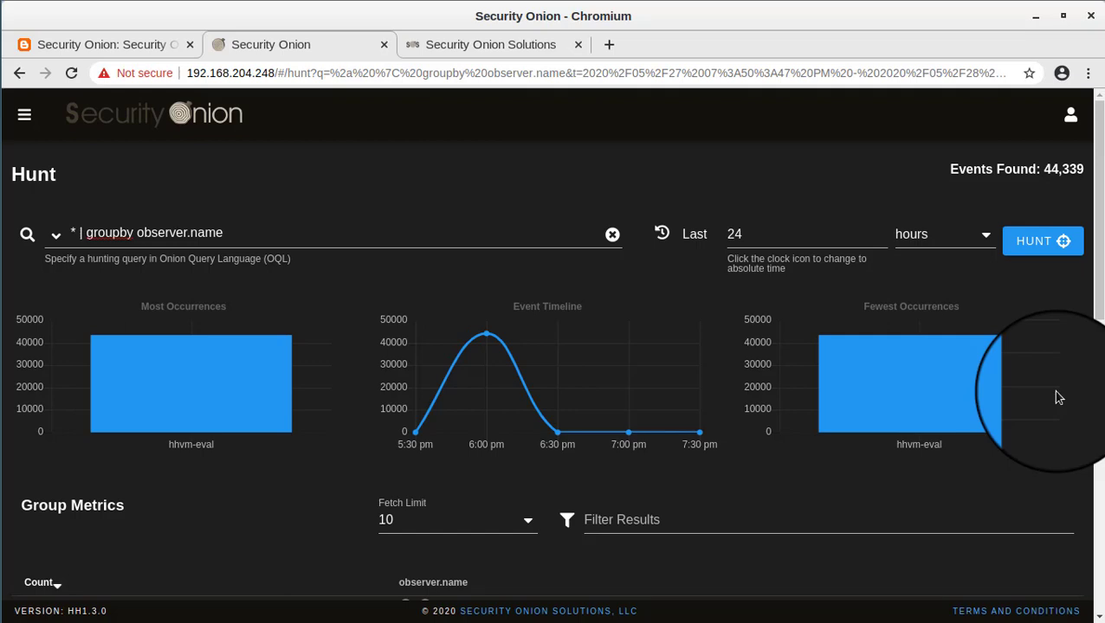
# Review the hunt's occurrence charts, event timeline, group metrics and events table
pyautogui.scroll(-3, 1008, 359)
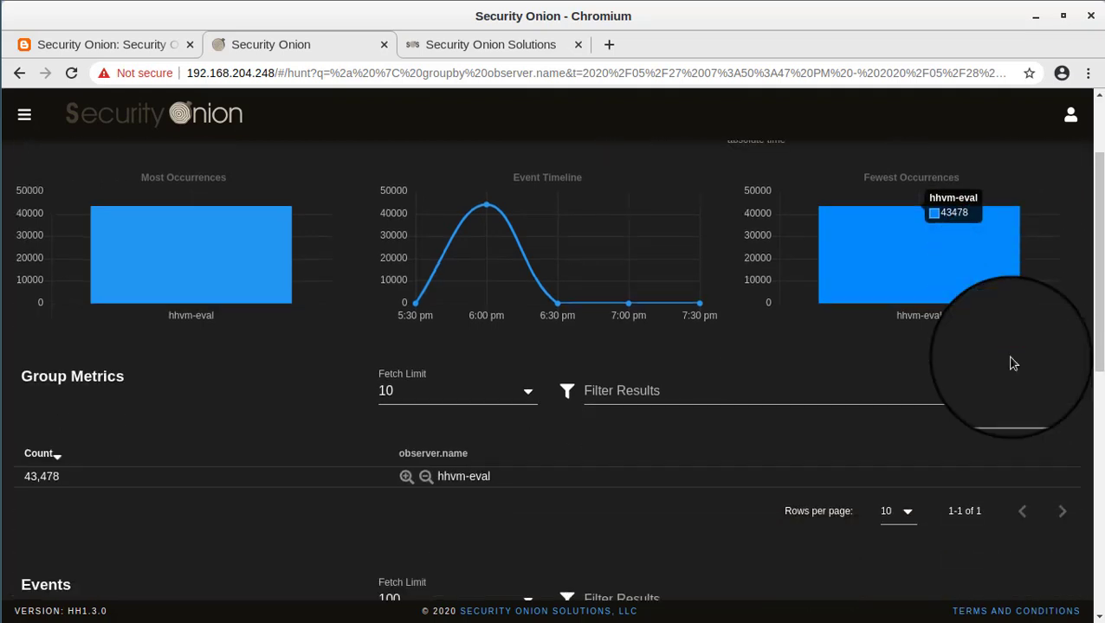
pyautogui.scroll(-1, 1011, 363)
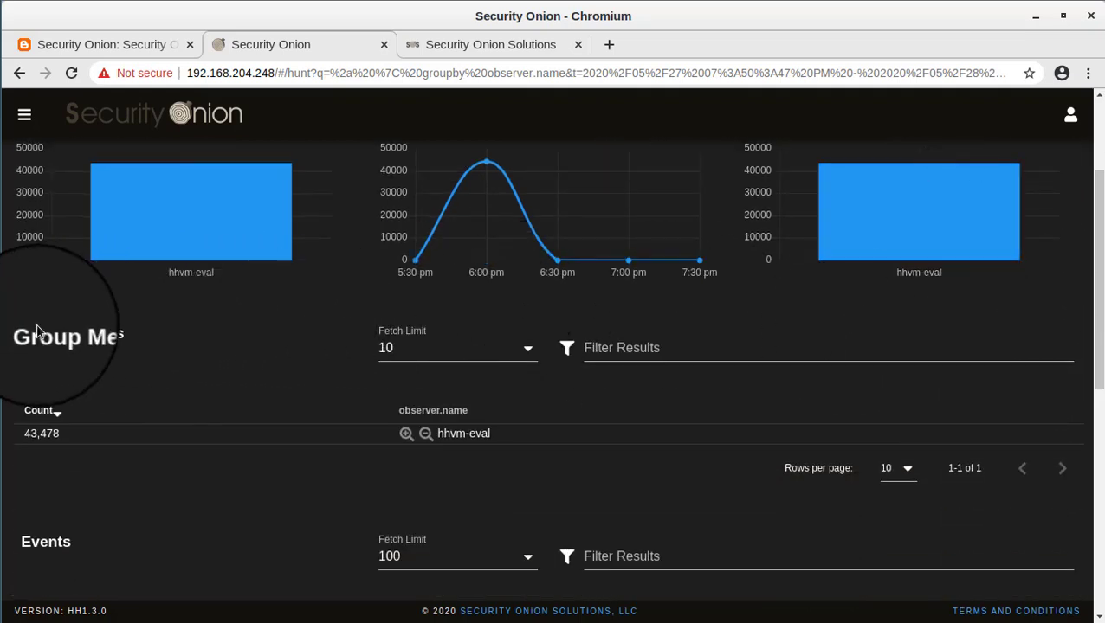
pyautogui.scroll(3, 38, 333)
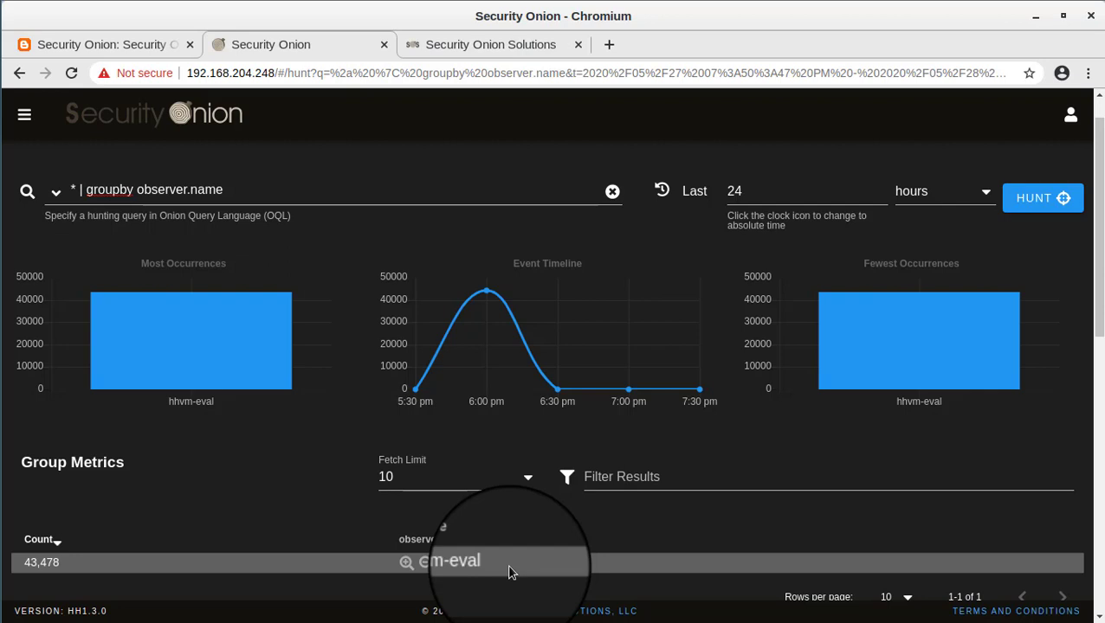
pyautogui.scroll(-2, 509, 568)
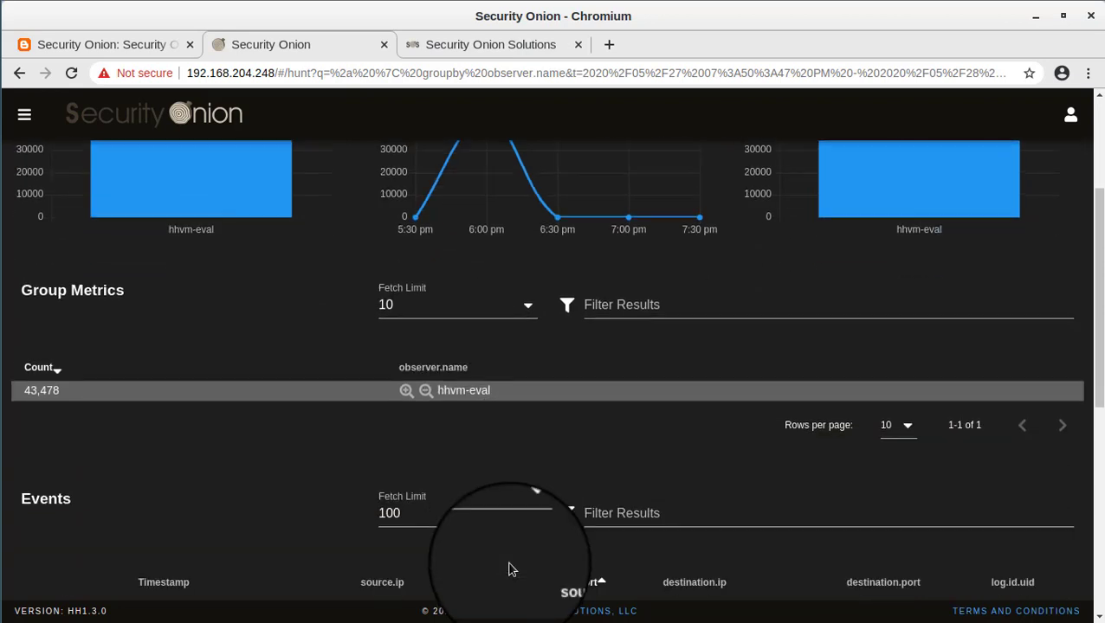
pyautogui.scroll(-1, 509, 568)
pyautogui.scroll(-3, 509, 568)
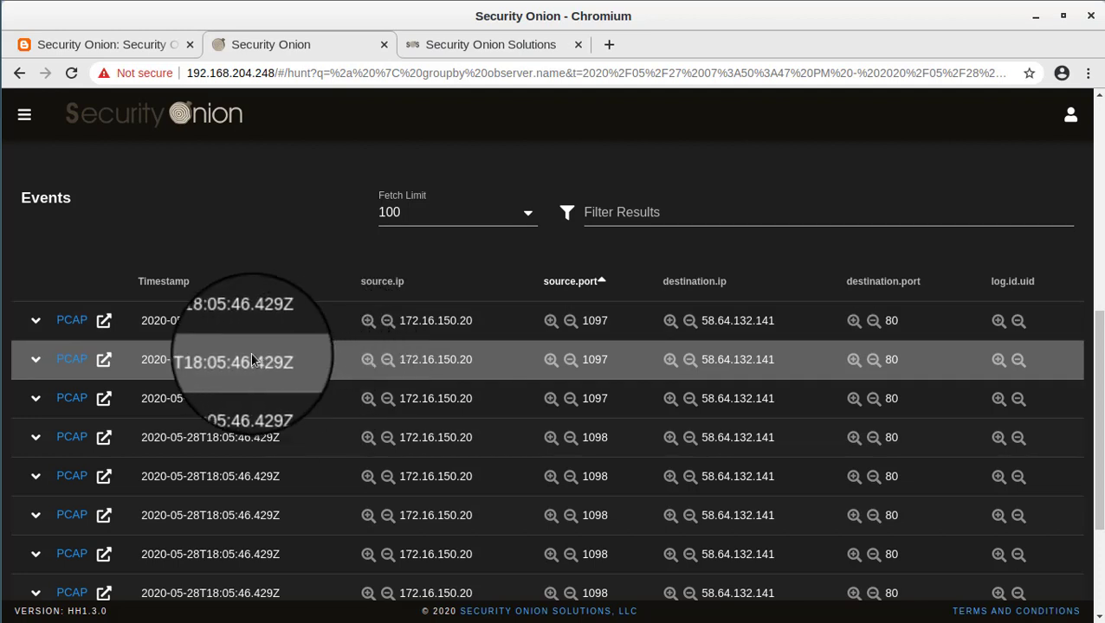
# Expand the first event in the events table, examine its fields and message, and collapse it again
pyautogui.click(34, 323)
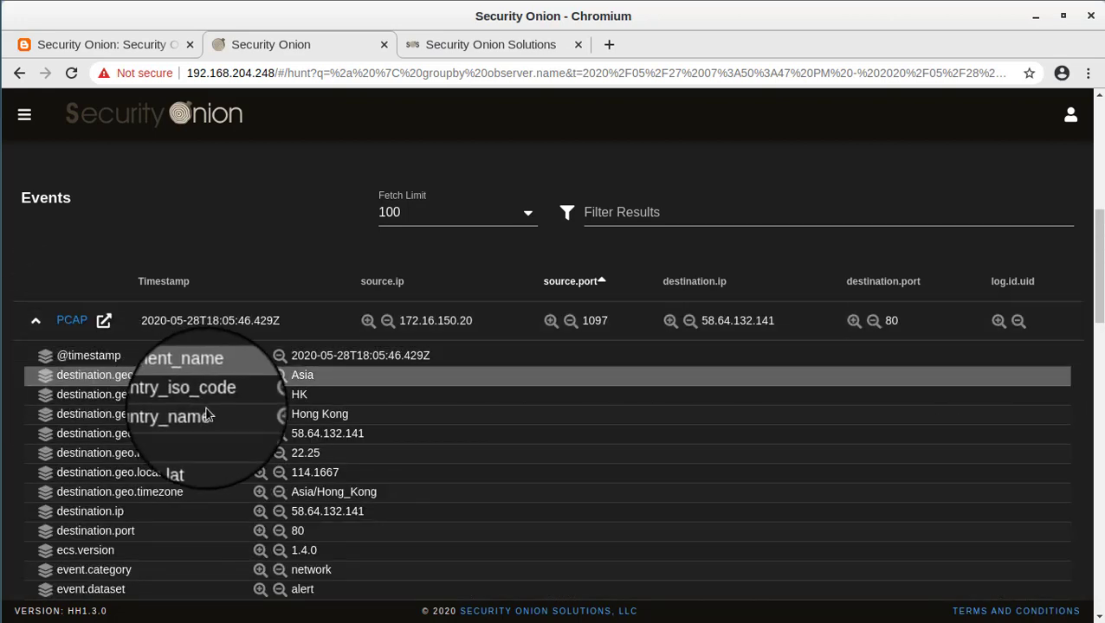
pyautogui.scroll(-3, 208, 414)
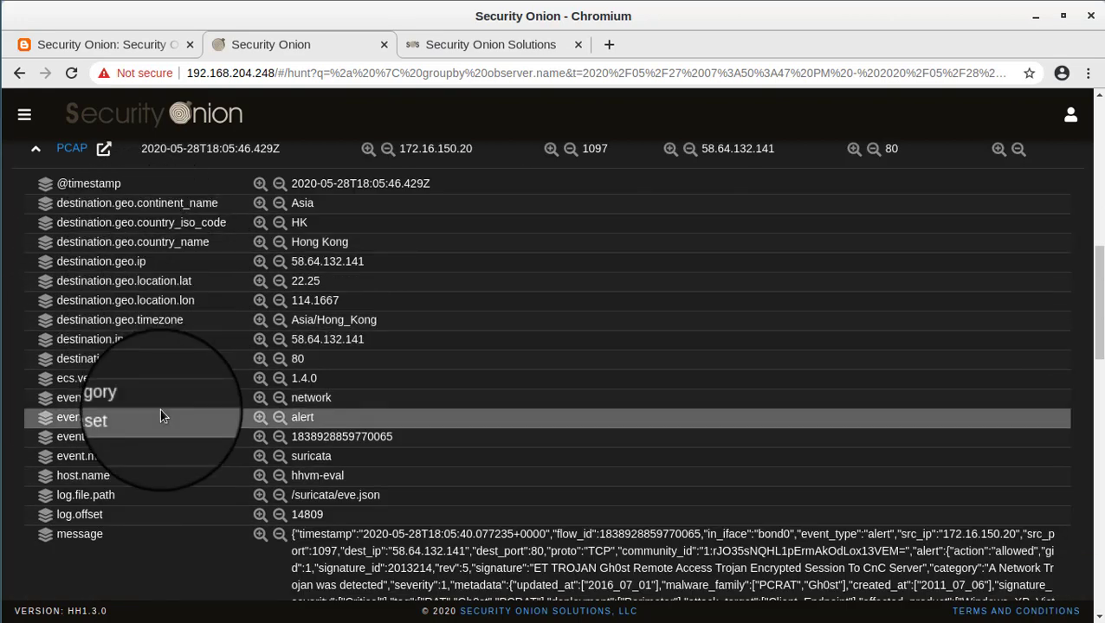
pyautogui.scroll(-5, 161, 411)
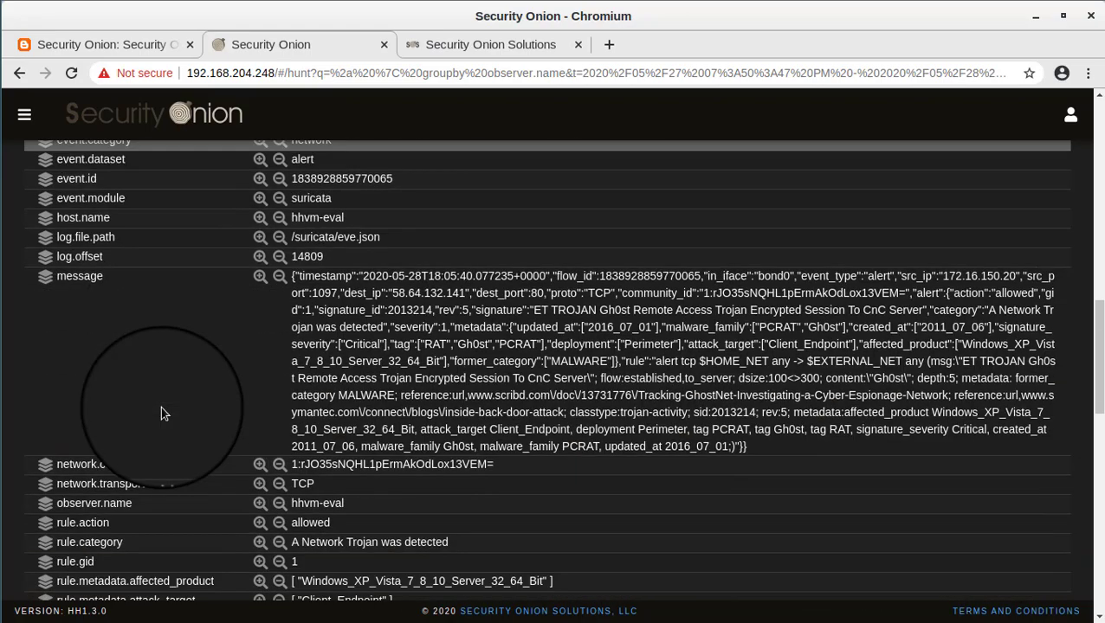
pyautogui.scroll(2, 115, 387)
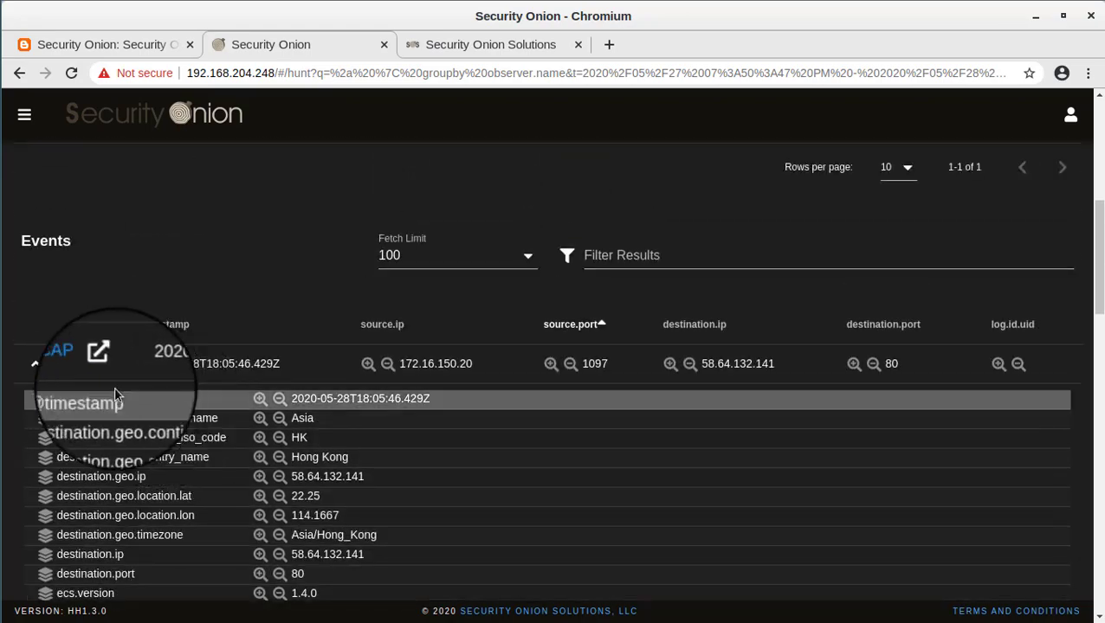
pyautogui.click(36, 363)
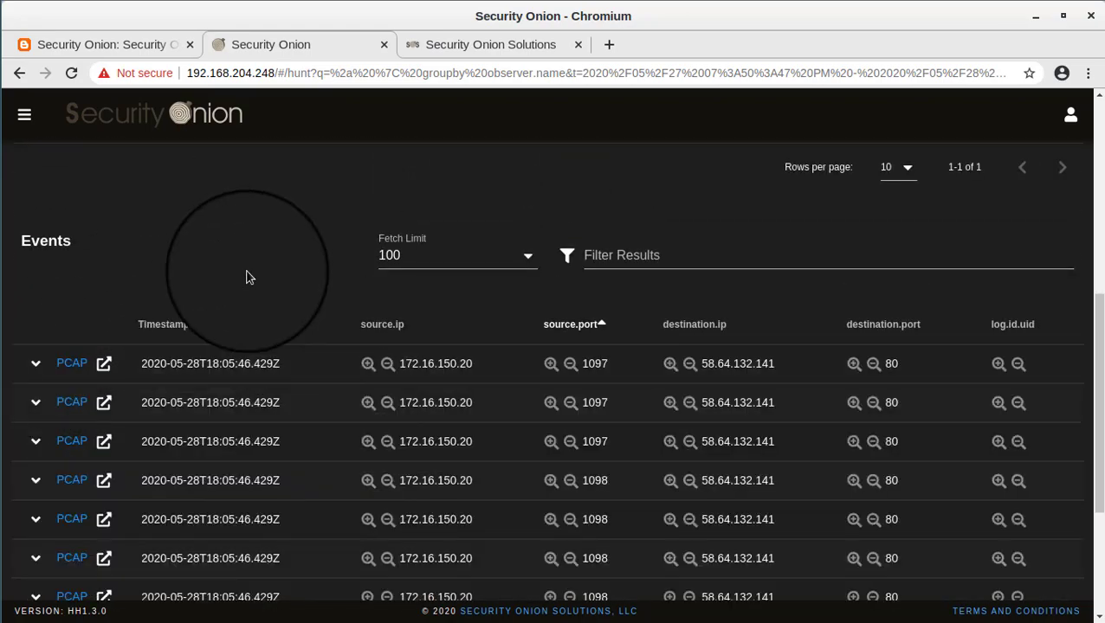
# Add source.ip 172.16.150.20 from the first event to the query as an included value and rerun the hunt
pyautogui.scroll(3, 247, 277)
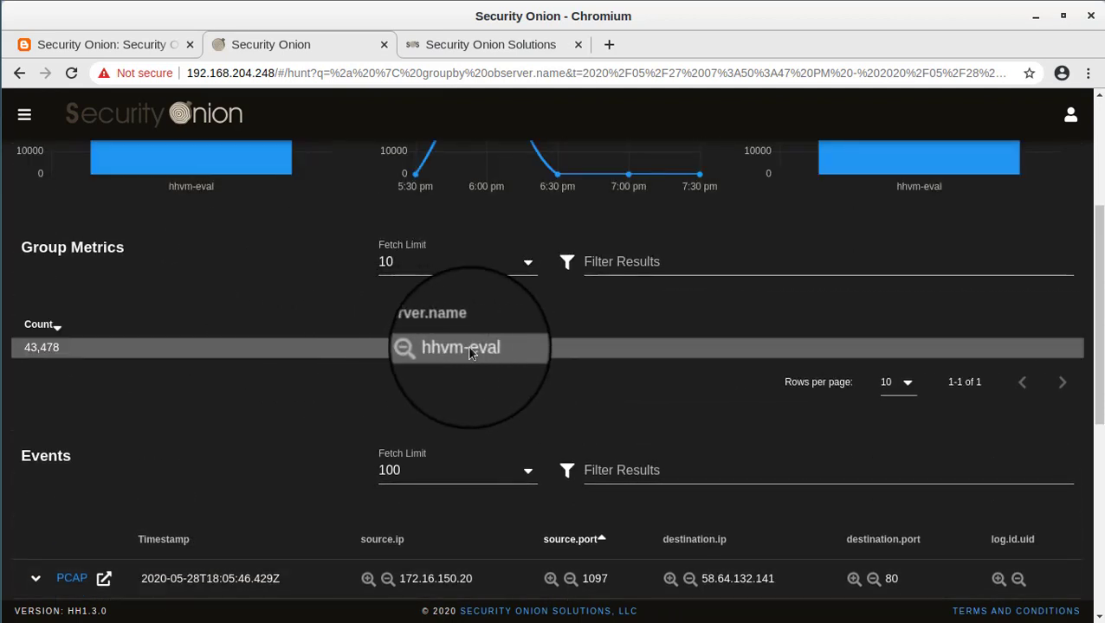
pyautogui.scroll(-3, 456, 380)
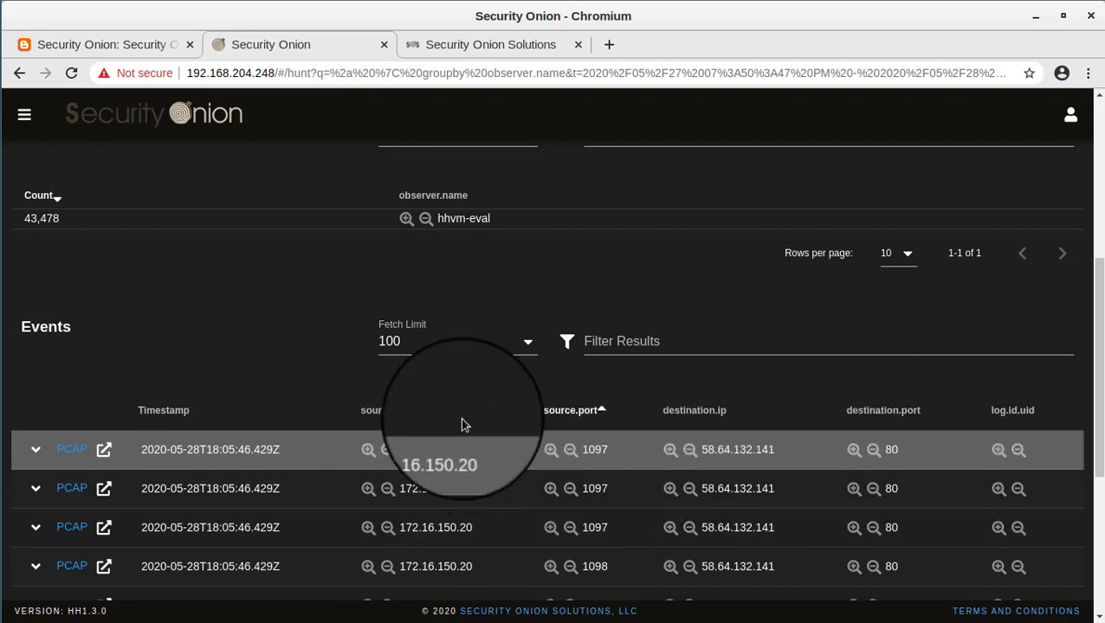
pyautogui.click(367, 451)
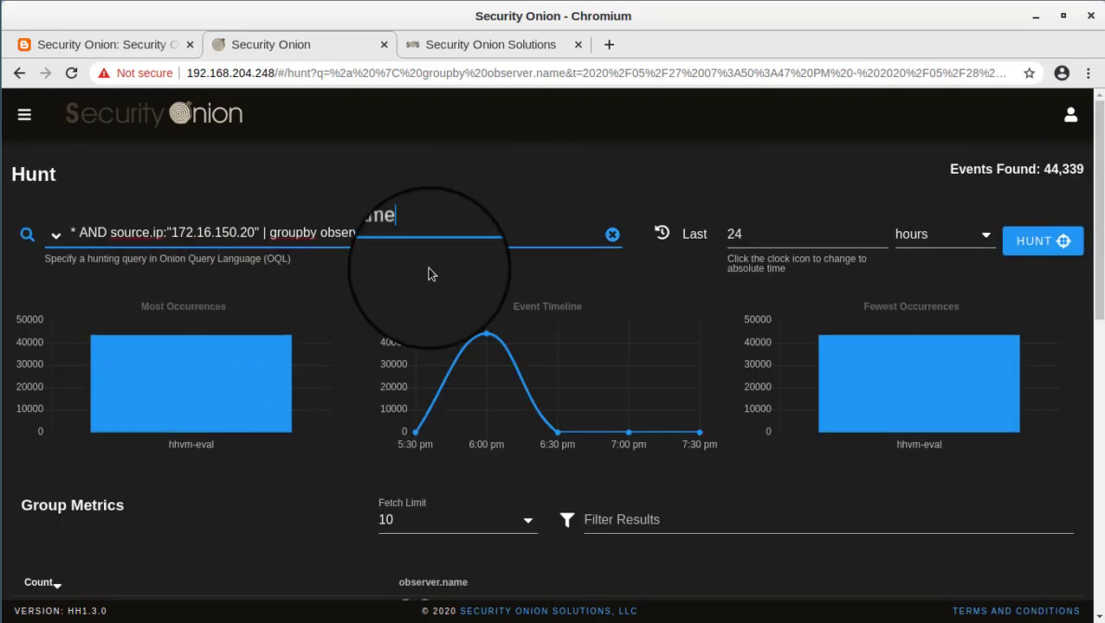
pyautogui.click(1036, 243)
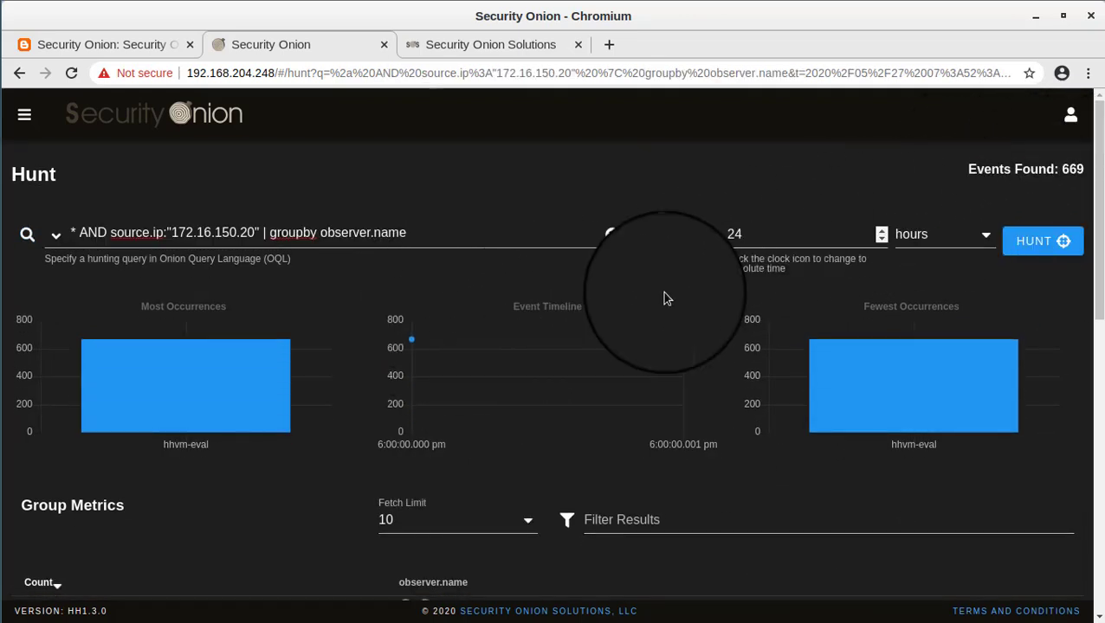
# Exclude destination.ip 58.64.132.141 from the query and rerun the hunt
pyautogui.scroll(-5, 645, 320)
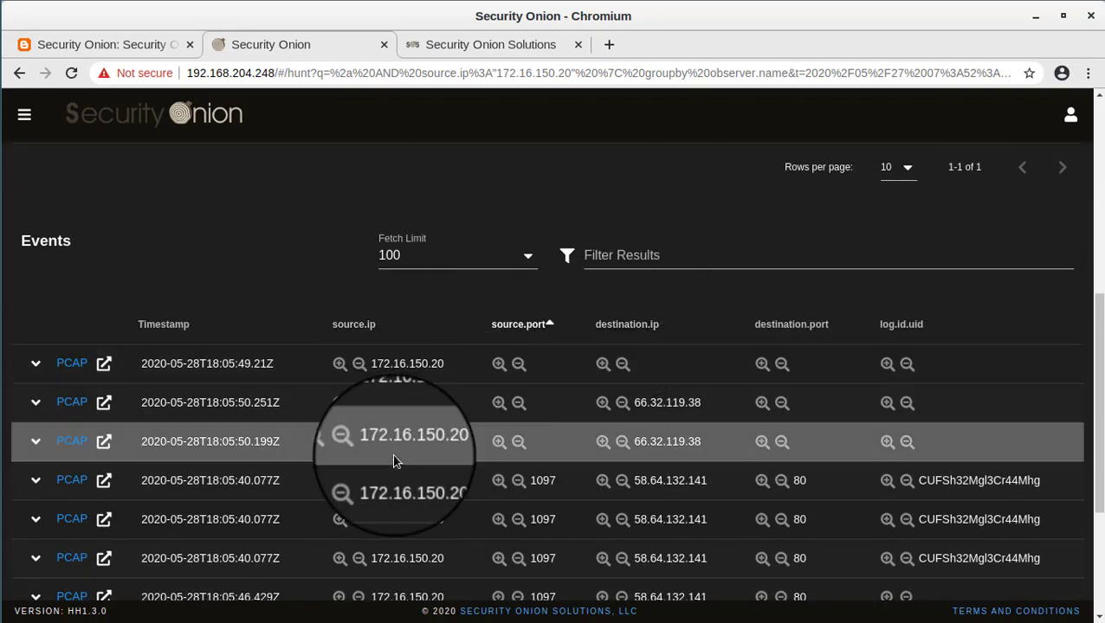
pyautogui.scroll(-3, 395, 459)
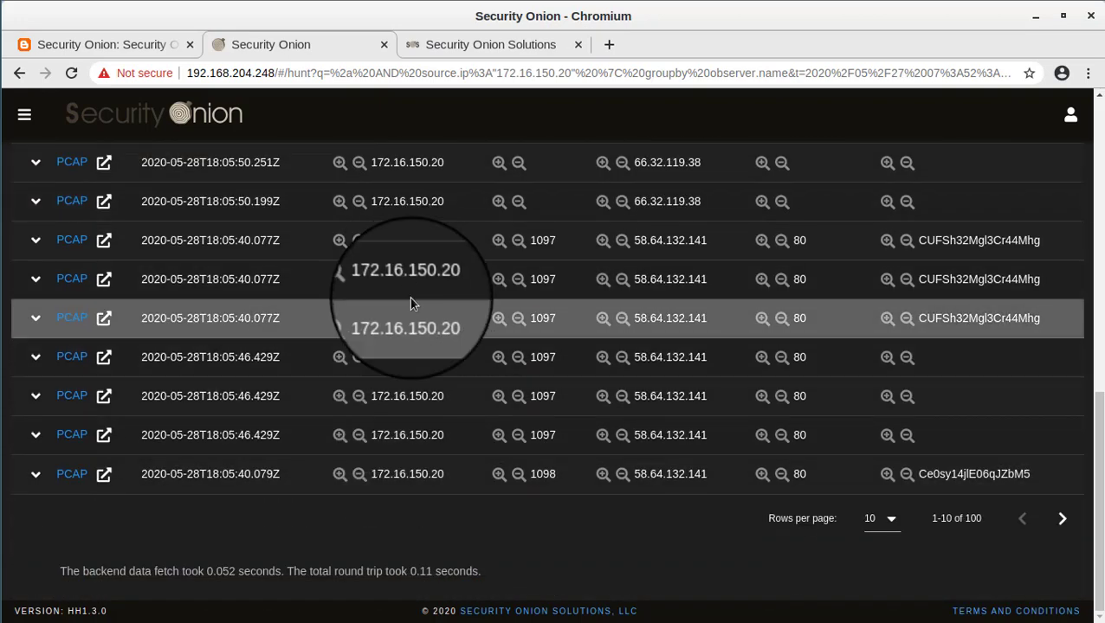
pyautogui.scroll(2, 407, 345)
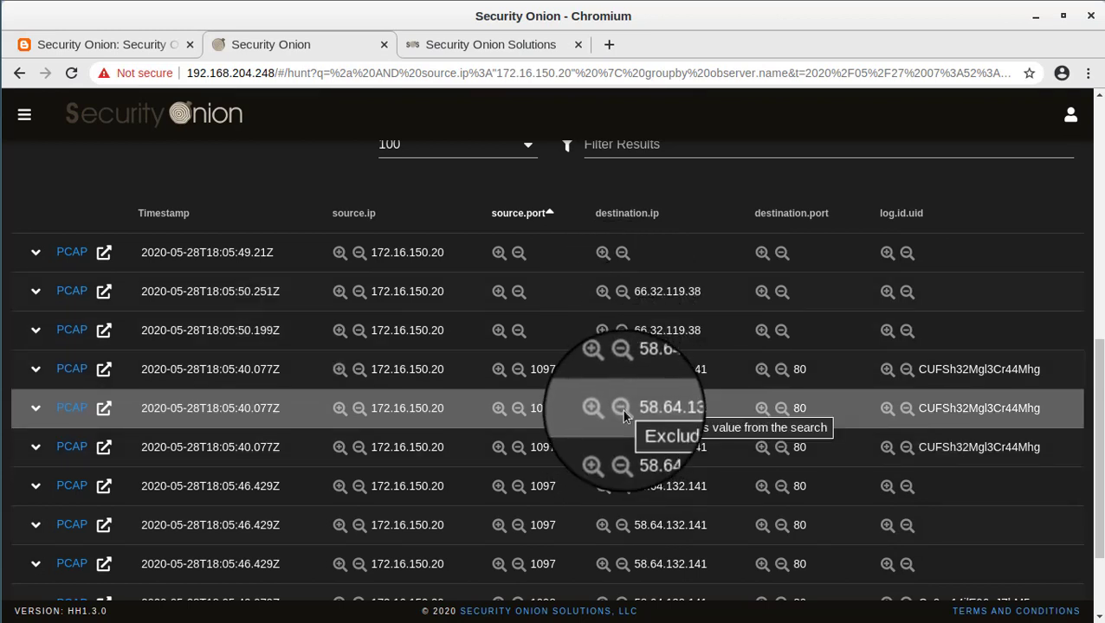
pyautogui.click(622, 409)
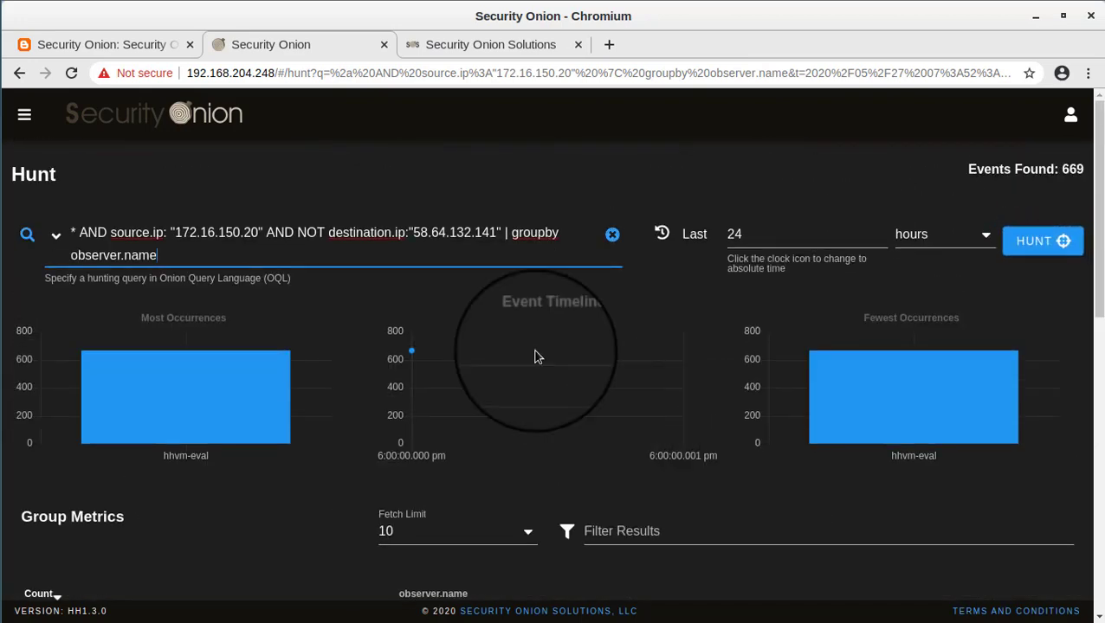
pyautogui.click(1042, 250)
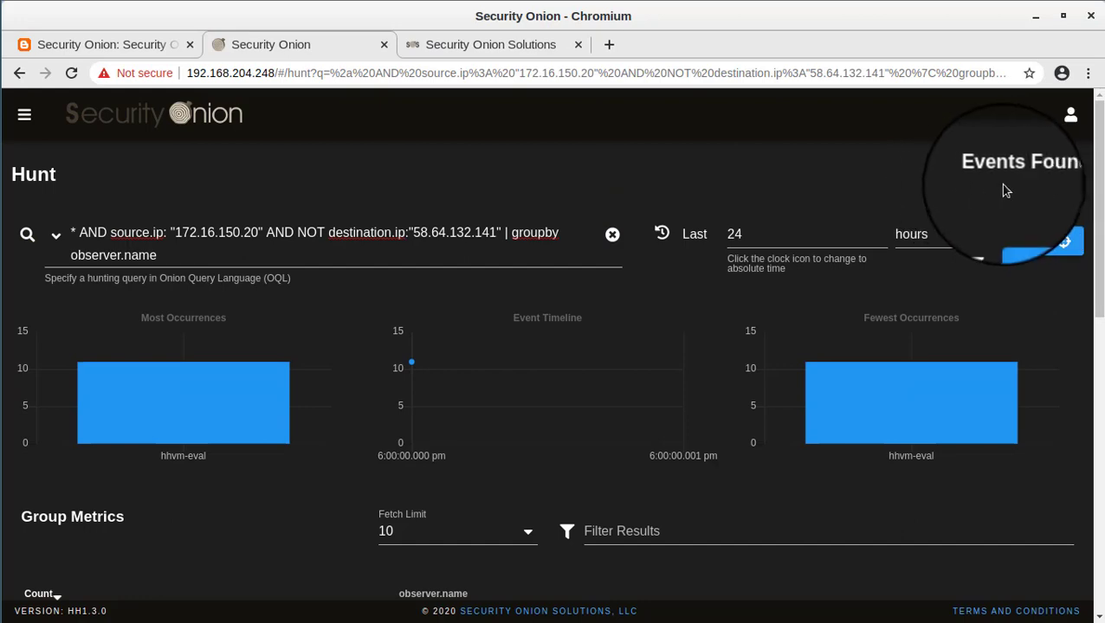
# Expand the first event from source port 1367 to 66.32.119.38 port 21, examine its fields and collapse it
pyautogui.scroll(-8, 716, 372)
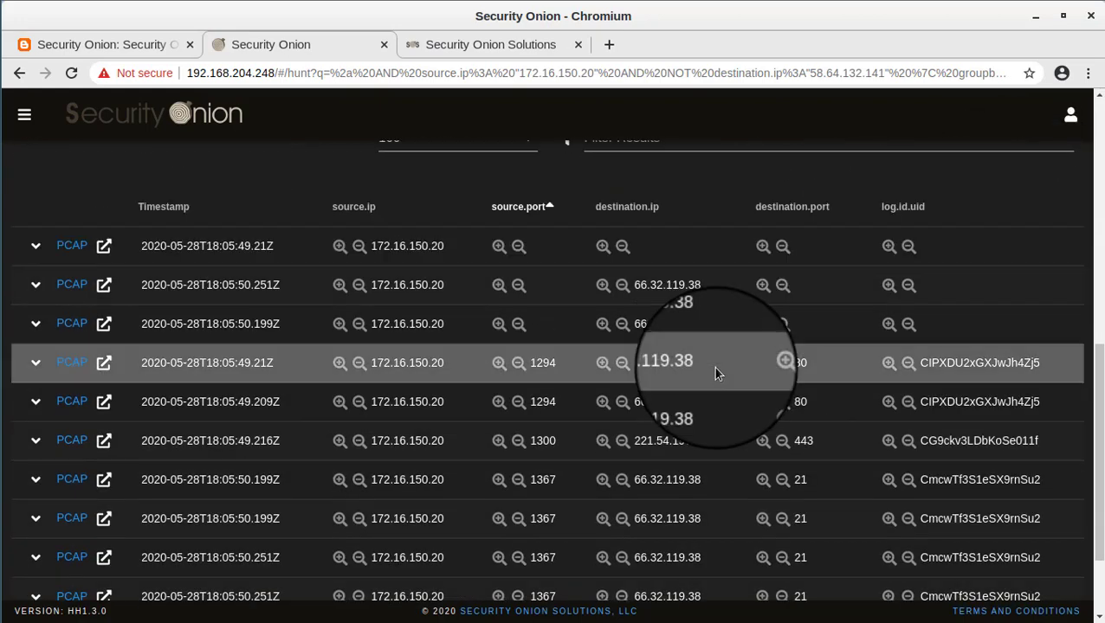
pyautogui.scroll(-1, 713, 368)
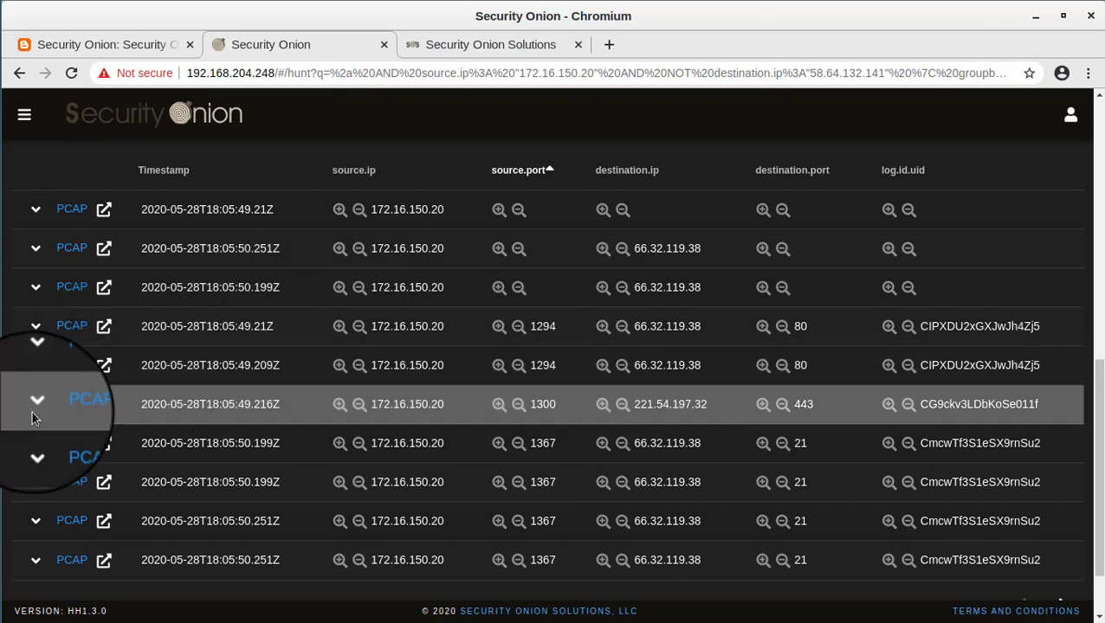
pyautogui.click(230, 463)
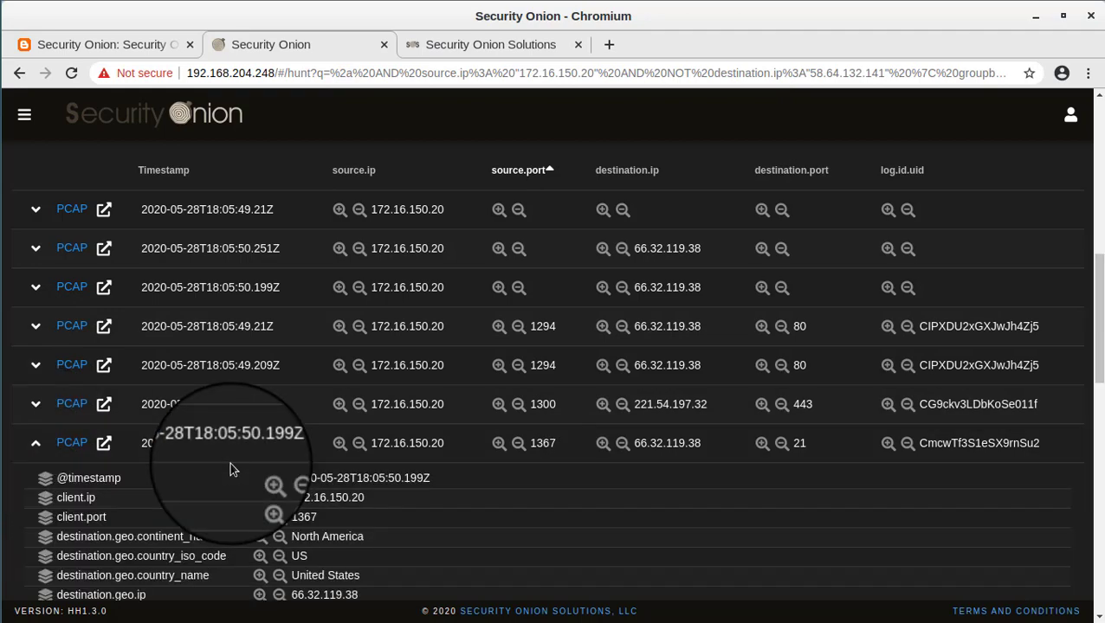
pyautogui.scroll(-7, 230, 467)
pyautogui.scroll(-2, 230, 467)
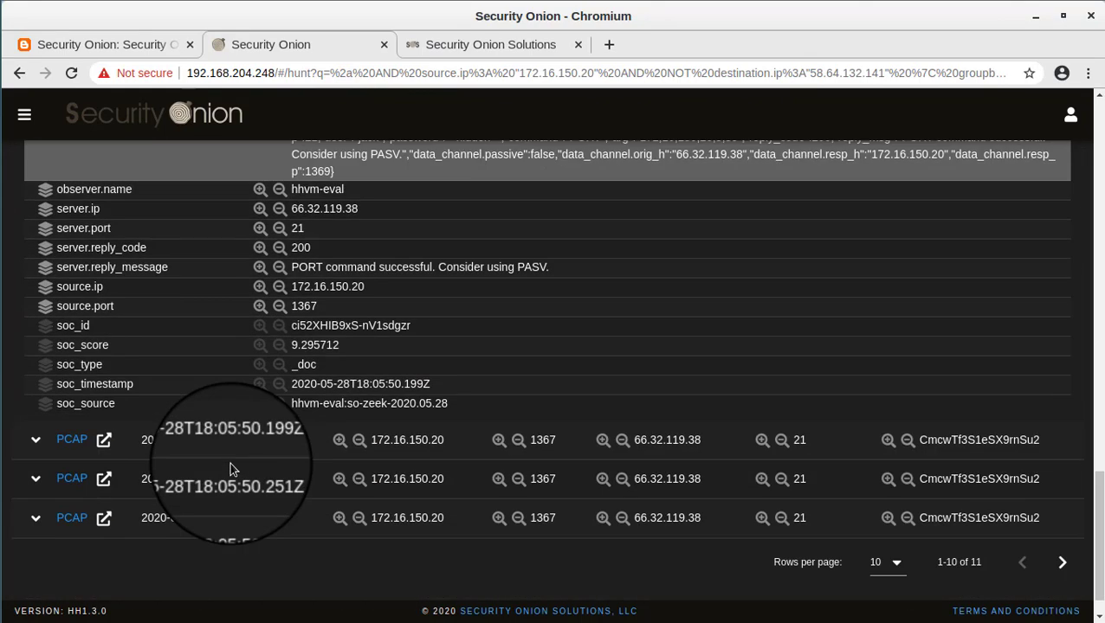
pyautogui.scroll(9, 230, 469)
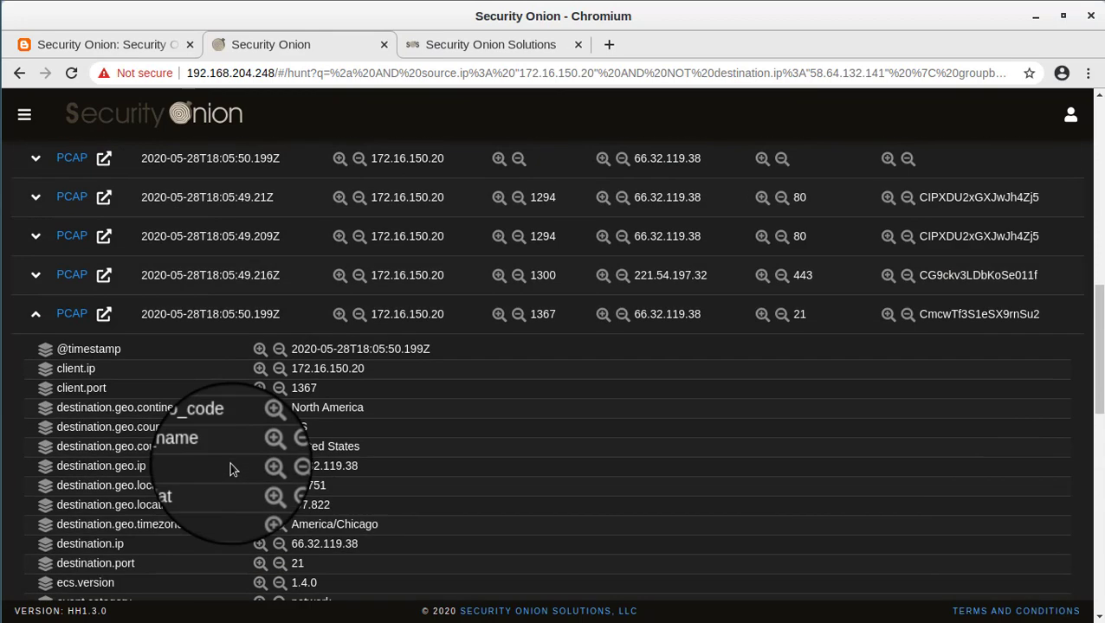
pyautogui.click(39, 316)
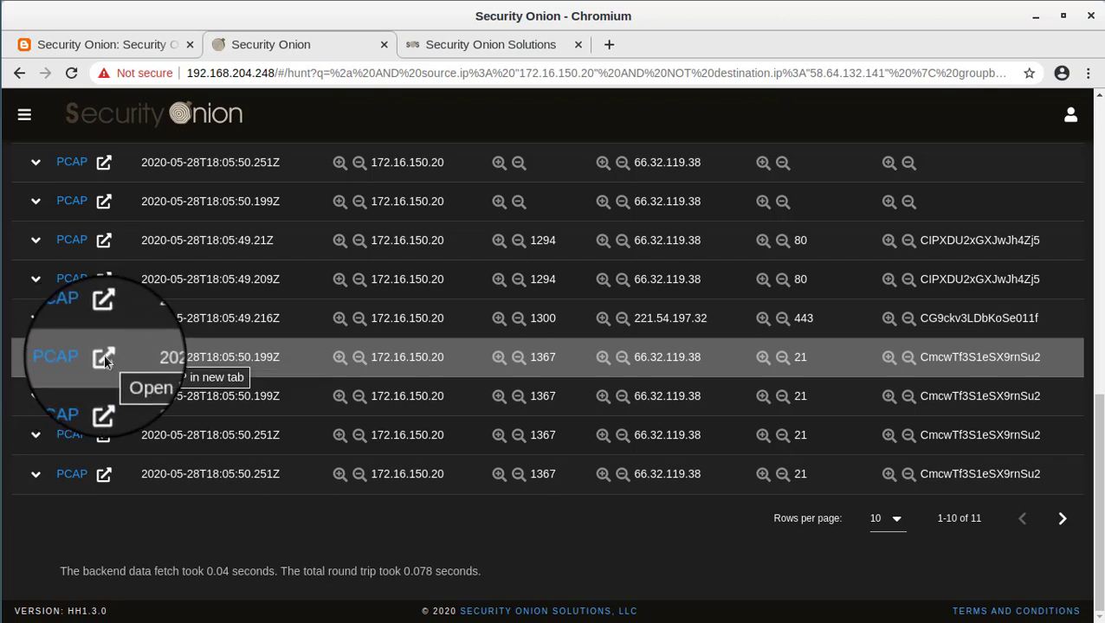
# Open the packet capture of the first source port 1367 event in a new tab and view its transcript's second page
pyautogui.click(103, 358)
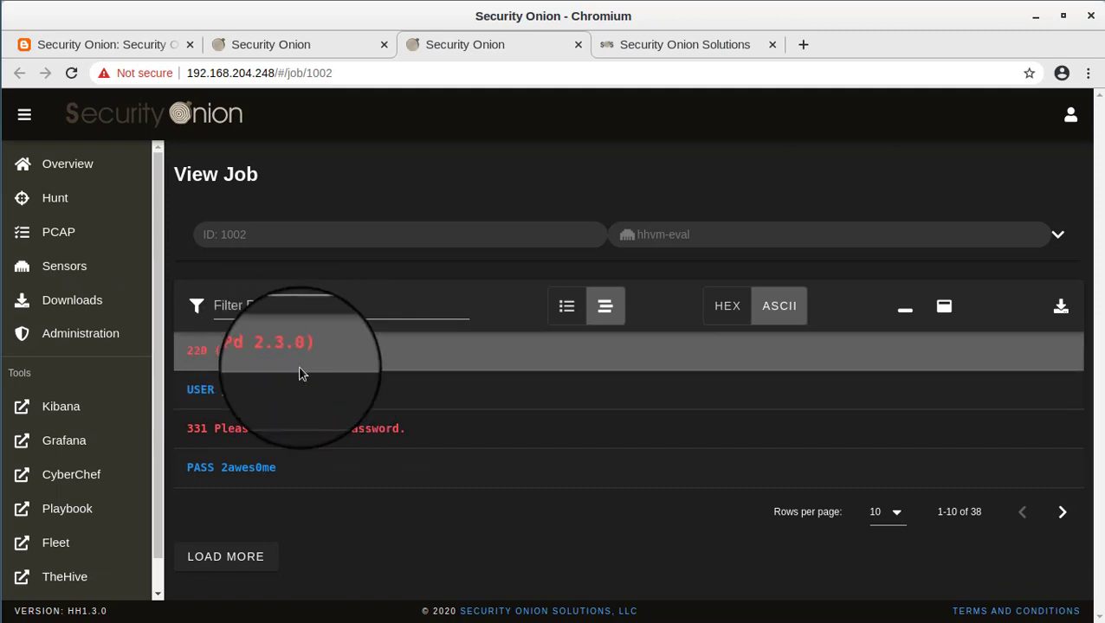
pyautogui.click(1062, 514)
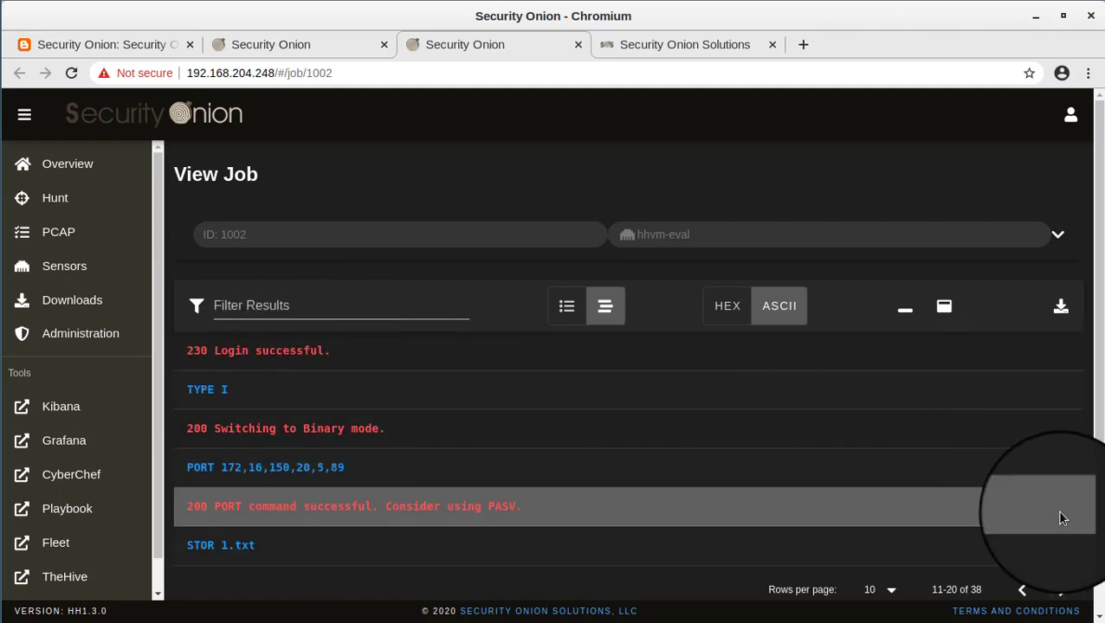
pyautogui.scroll(-1, 1062, 518)
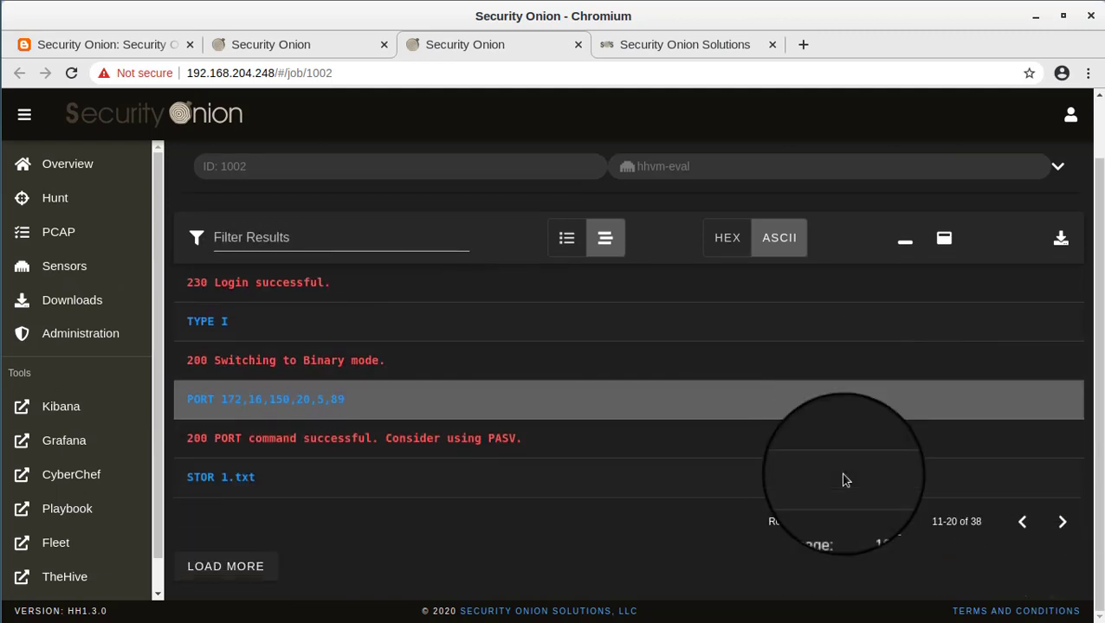
# View the third page of the packet capture transcript and close the capture's tab to return to the hunt
pyautogui.click(1061, 521)
pyautogui.scroll(-1, 678, 390)
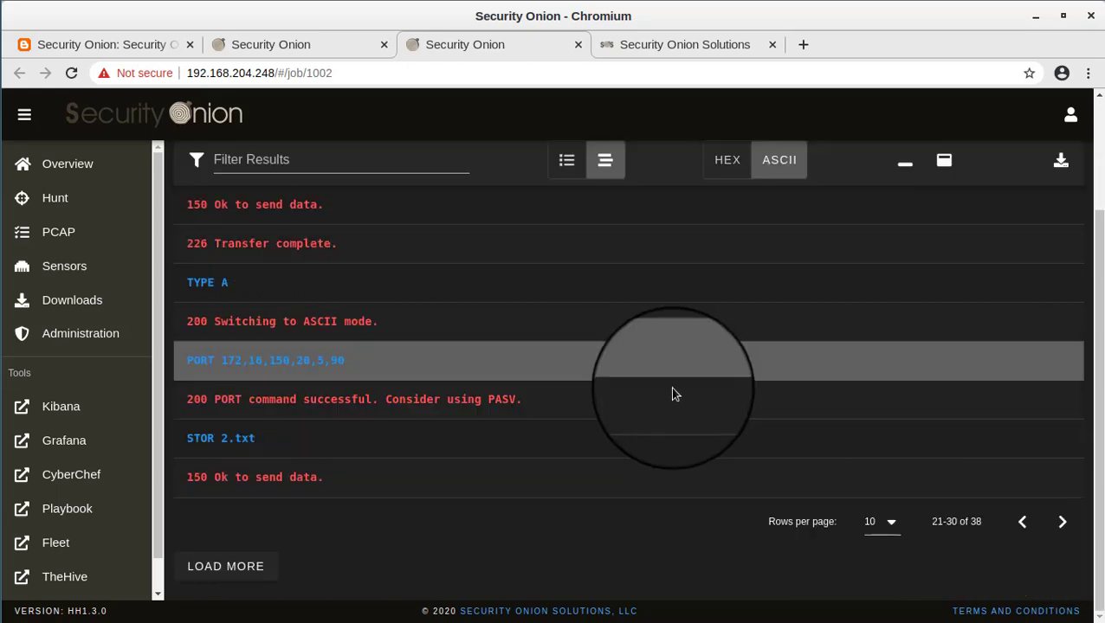
pyautogui.scroll(2, 671, 387)
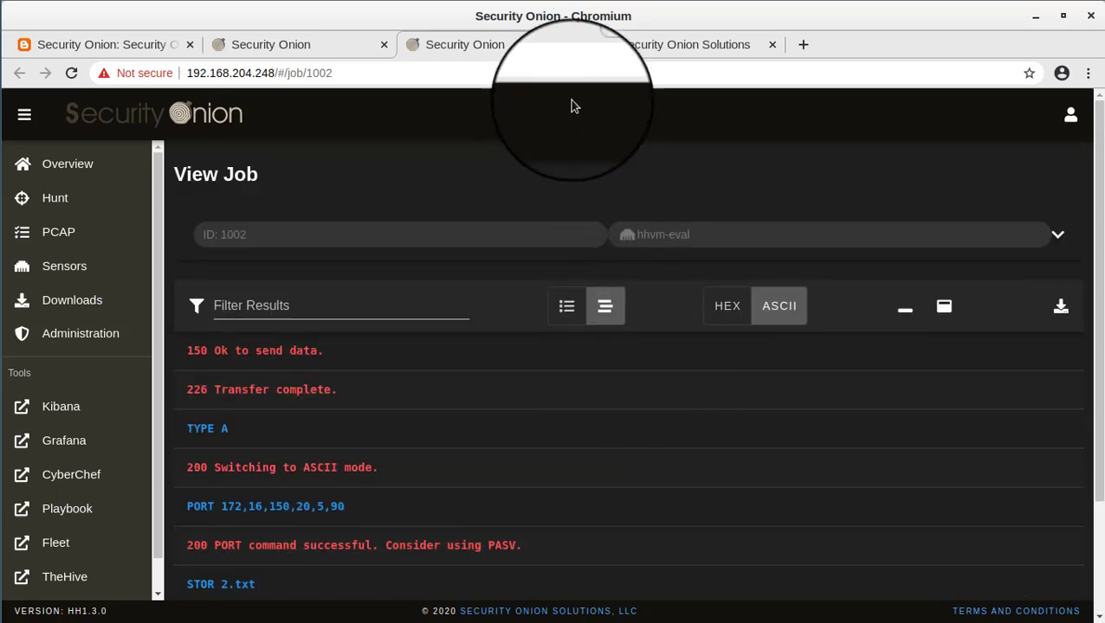
pyautogui.click(578, 44)
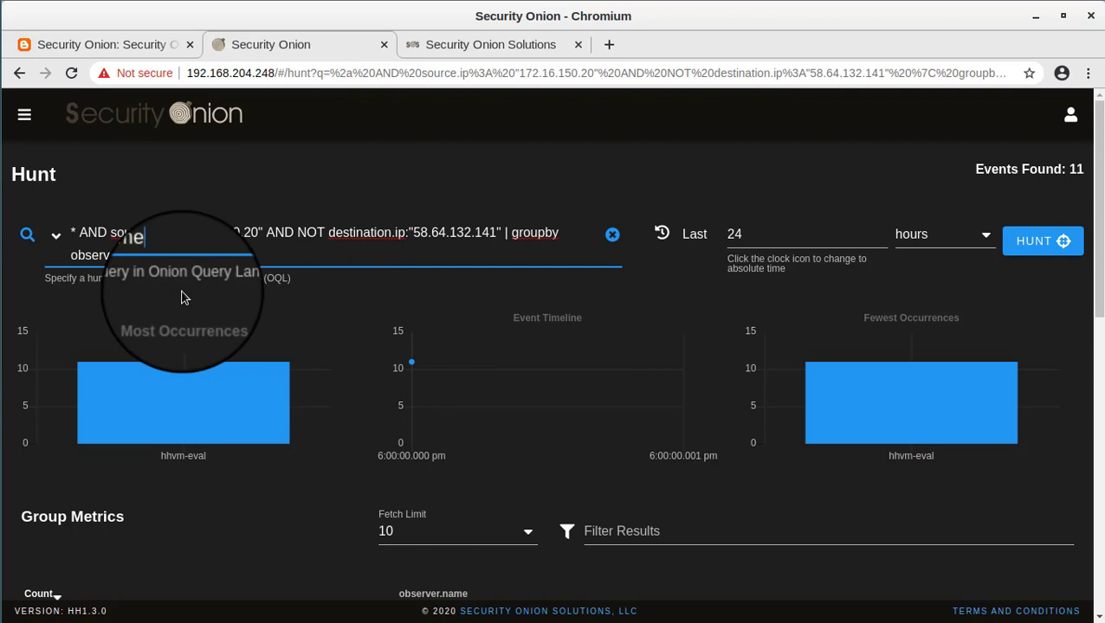
# Run the predefined Log Type query grouping all events by event.module and examine the module charts and group metrics
pyautogui.click(56, 236)
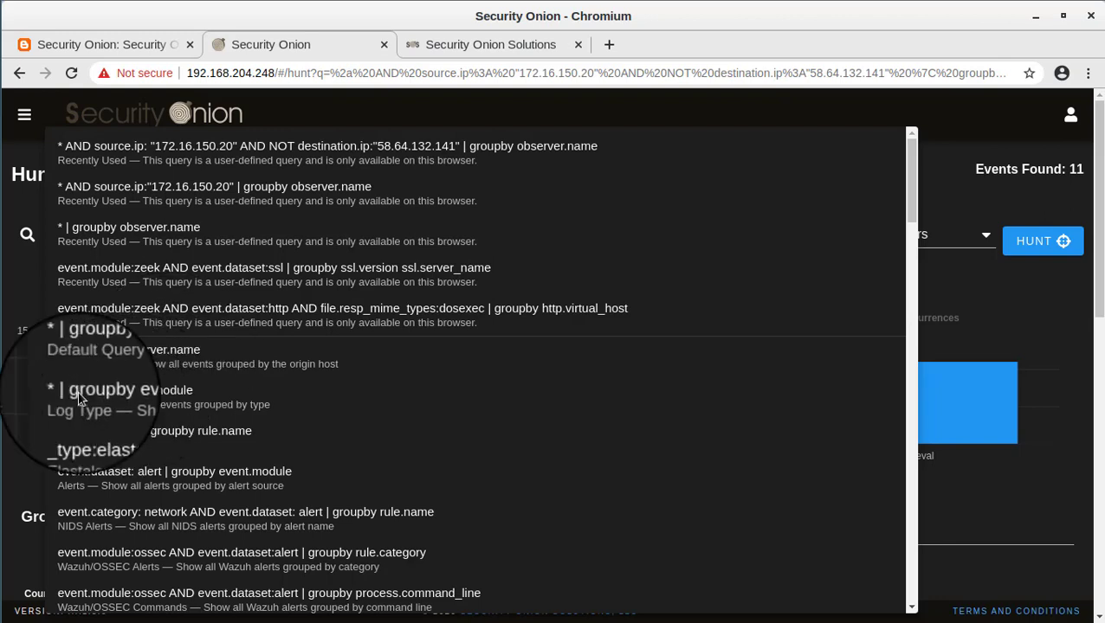
pyautogui.click(171, 395)
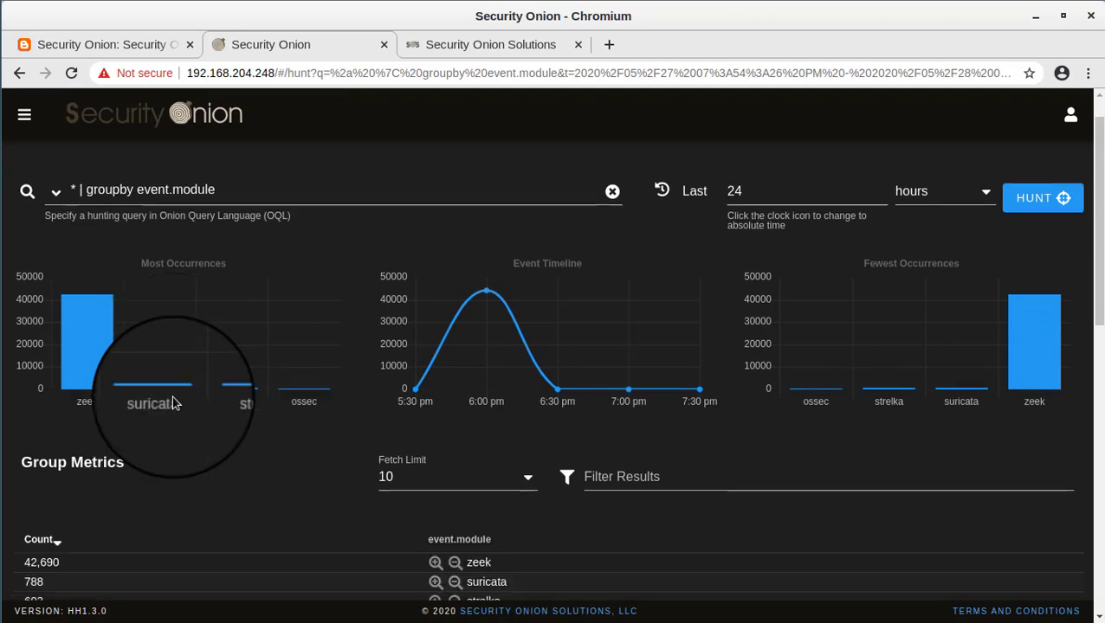
pyautogui.scroll(-2, 173, 397)
pyautogui.scroll(1, 175, 402)
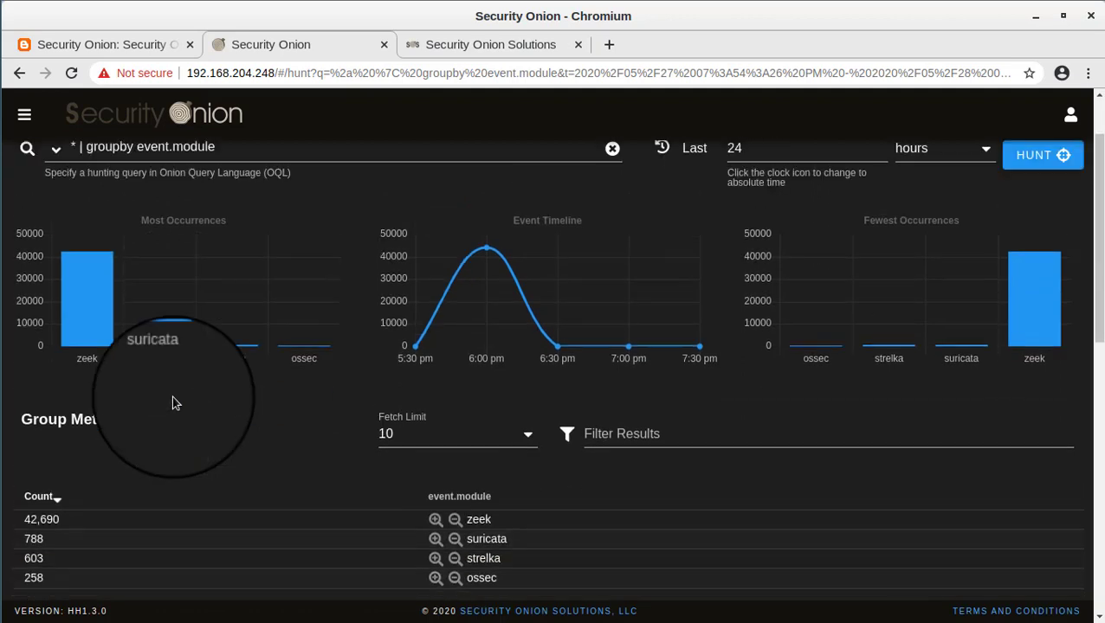
pyautogui.scroll(-1, 175, 403)
pyautogui.scroll(2, 100, 303)
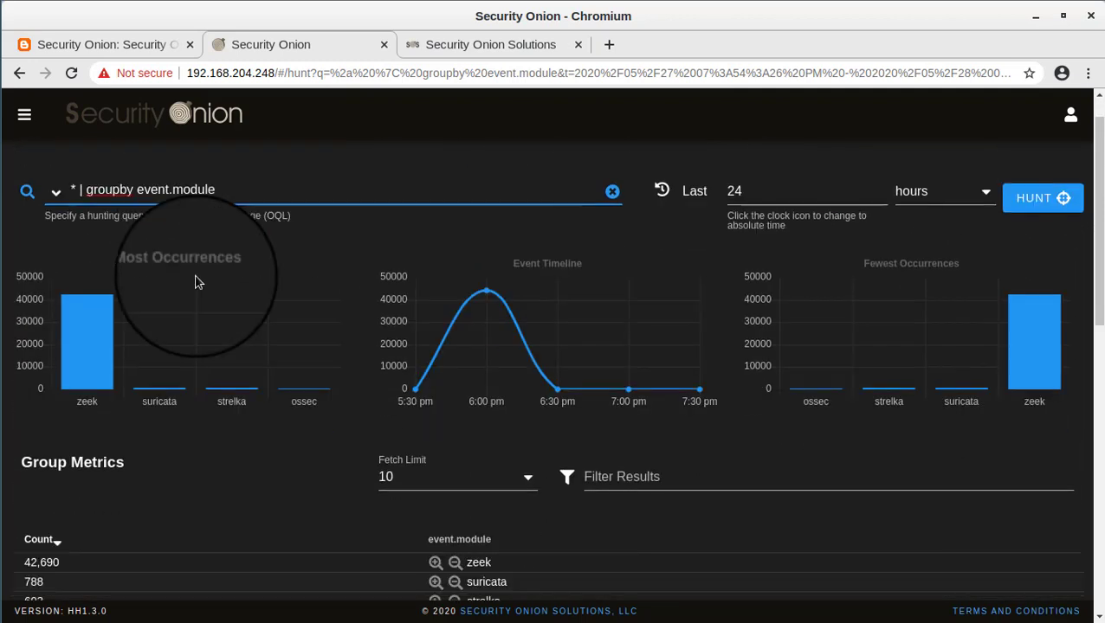
pyautogui.scroll(-3, 214, 305)
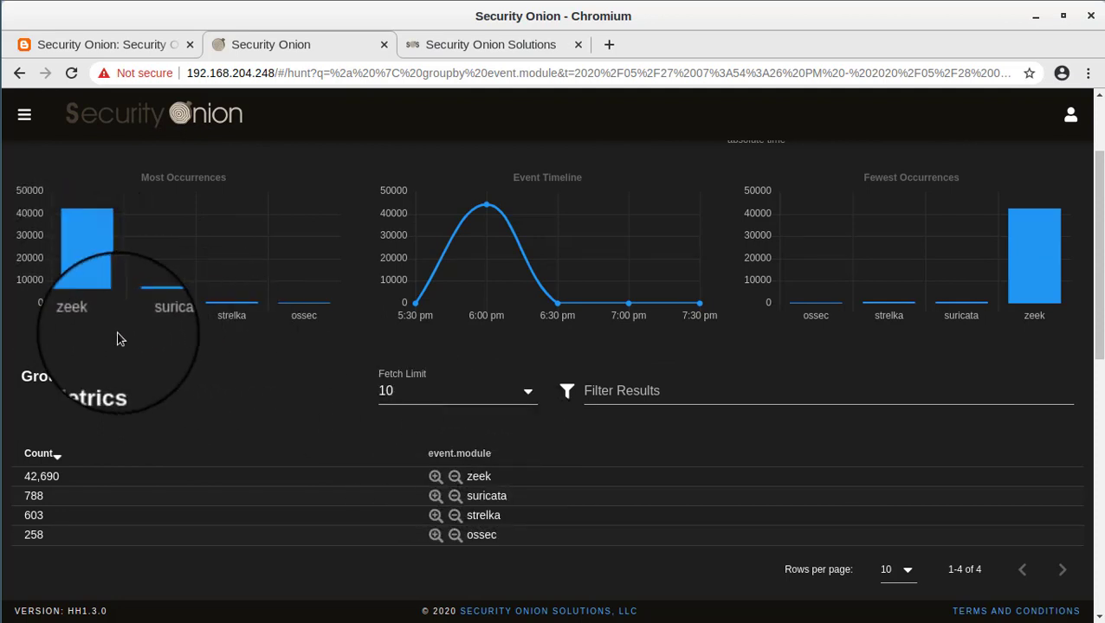
pyautogui.moveTo(79, 258)
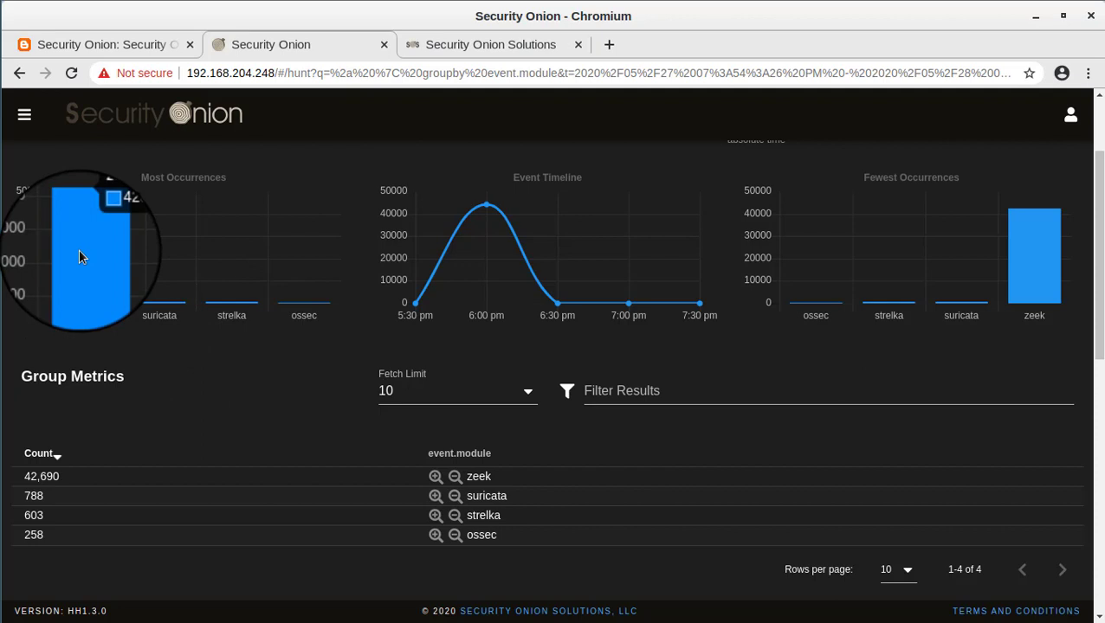
pyautogui.moveTo(162, 309)
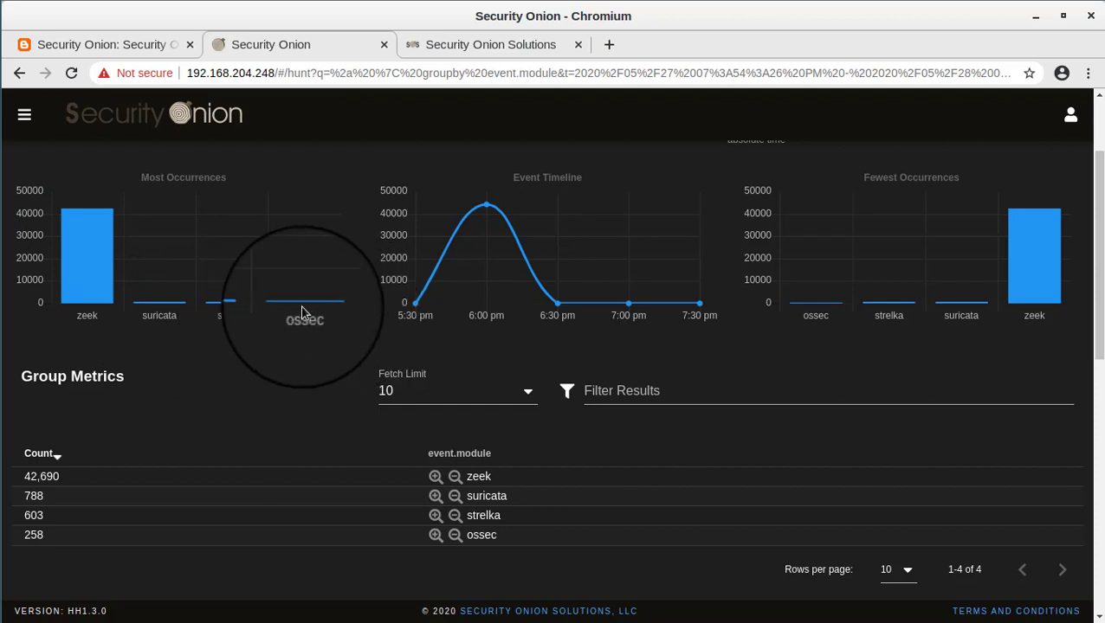
# Add destination.geo.country_name from the first source port 1097 event to the query's groupby, rerun the hunt and review the group metrics
pyautogui.scroll(-3, 303, 312)
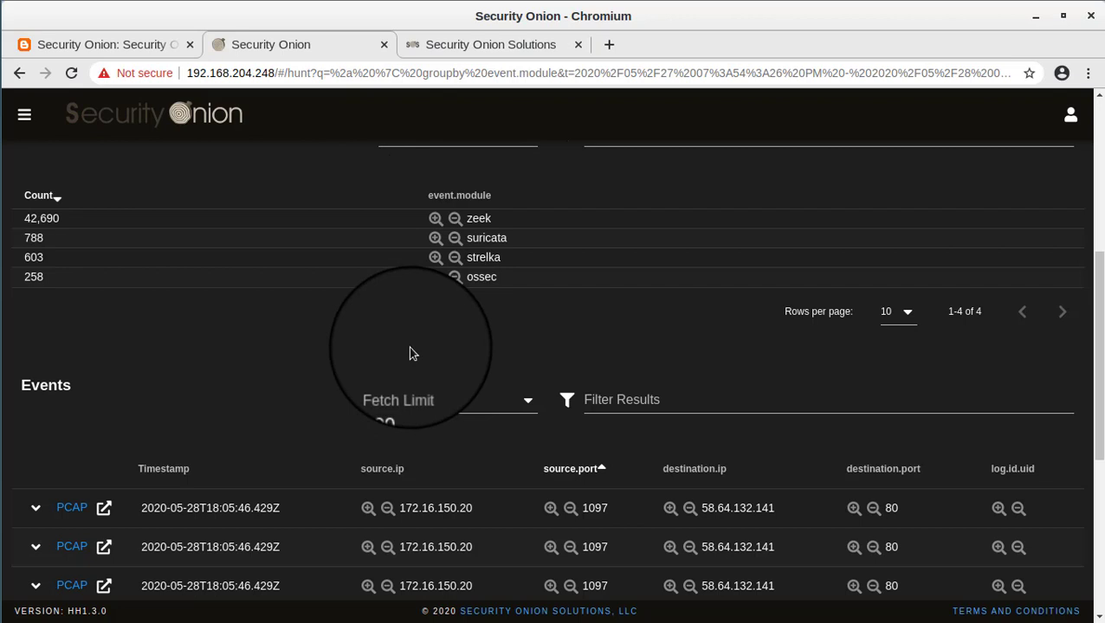
pyautogui.scroll(-3, 289, 347)
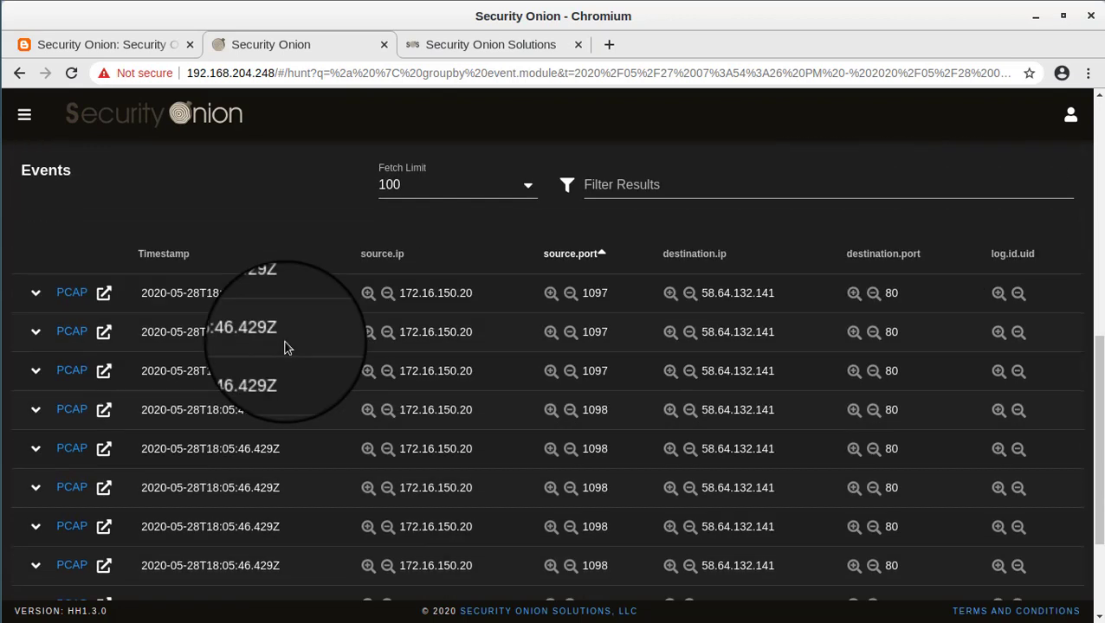
pyautogui.click(35, 292)
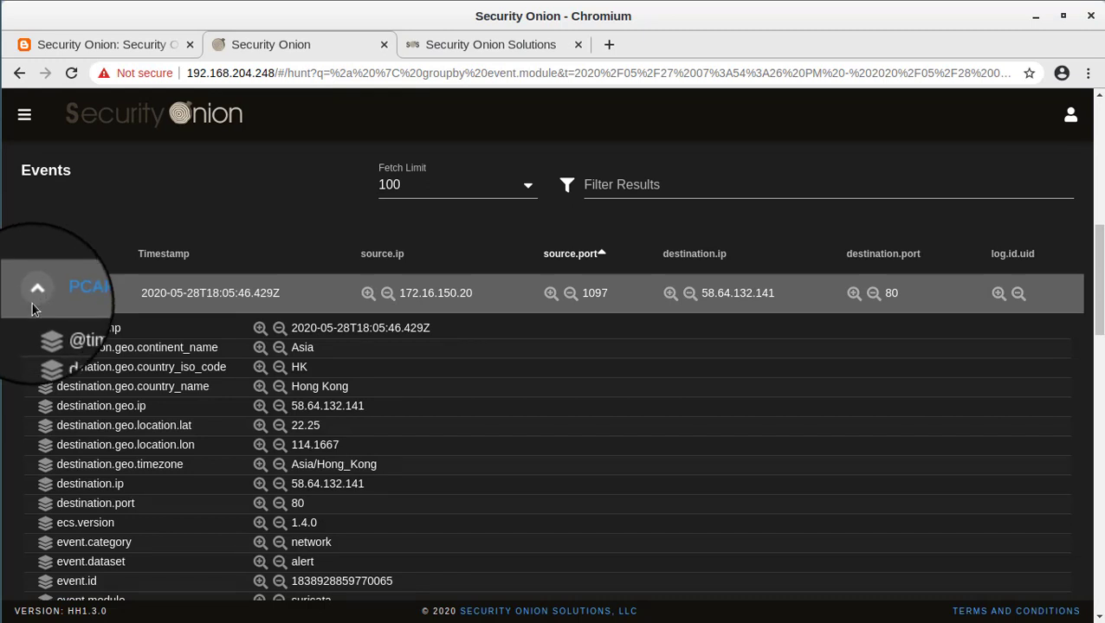
pyautogui.scroll(1, 135, 463)
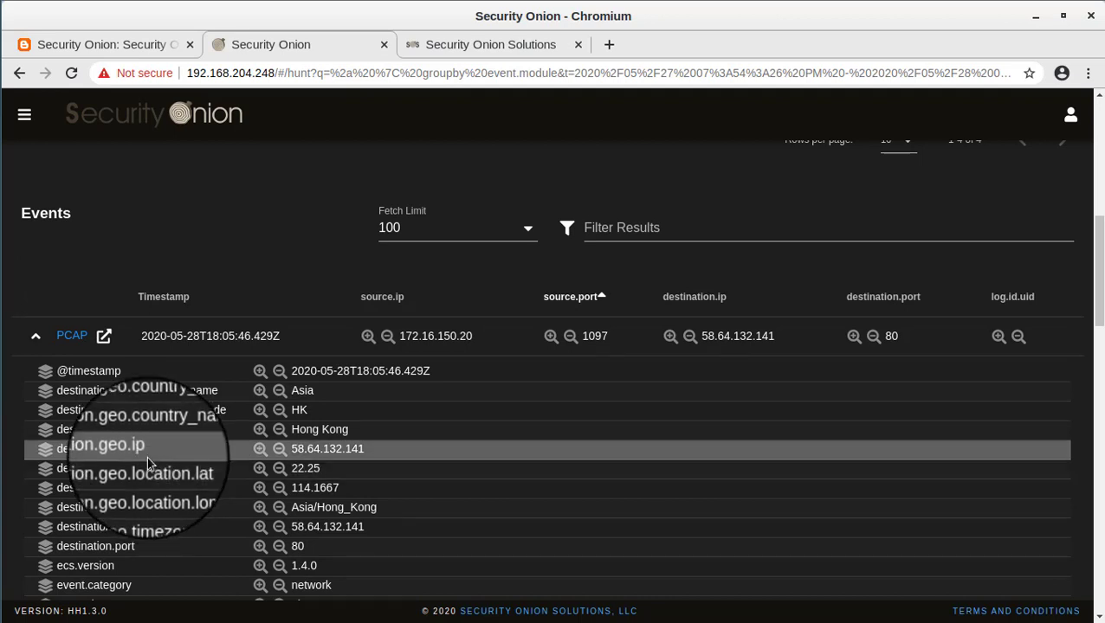
pyautogui.click(43, 432)
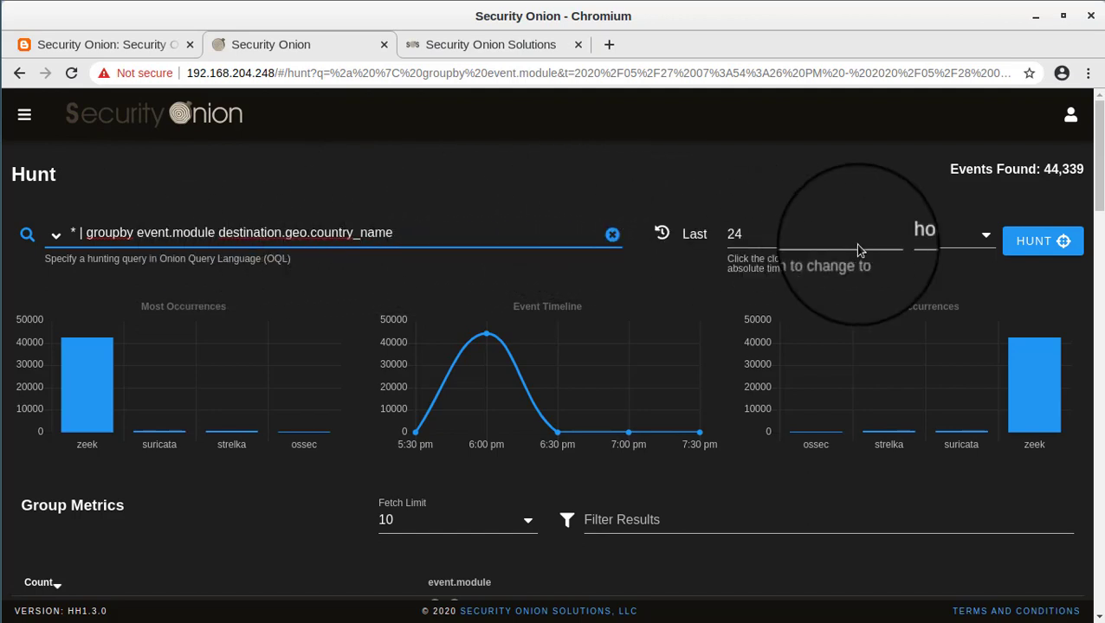
pyautogui.click(1039, 241)
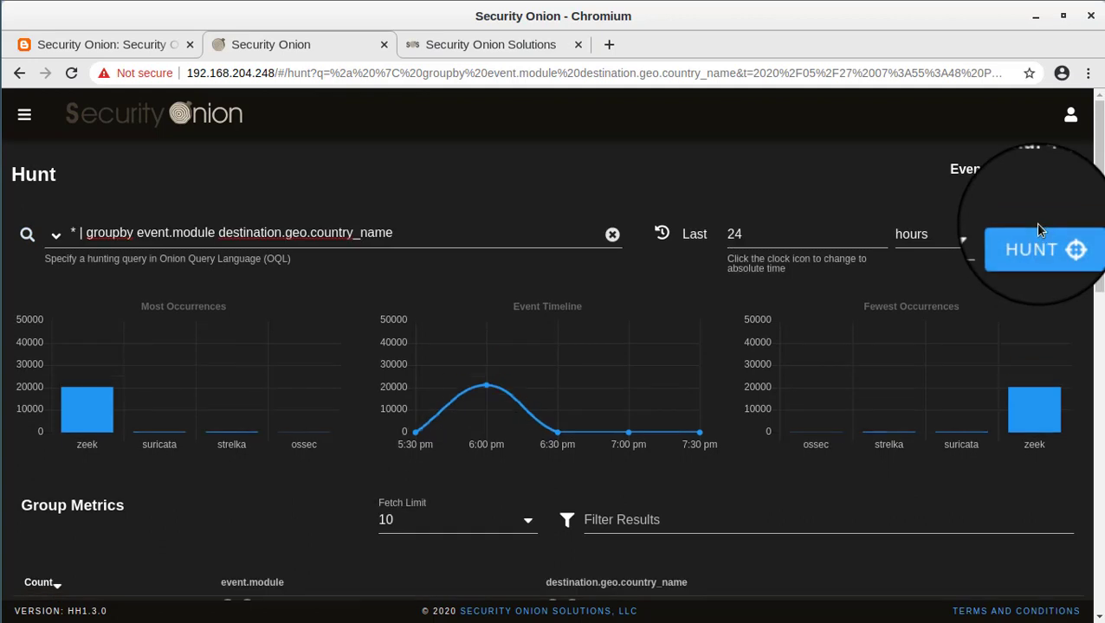
pyautogui.scroll(-3, 450, 457)
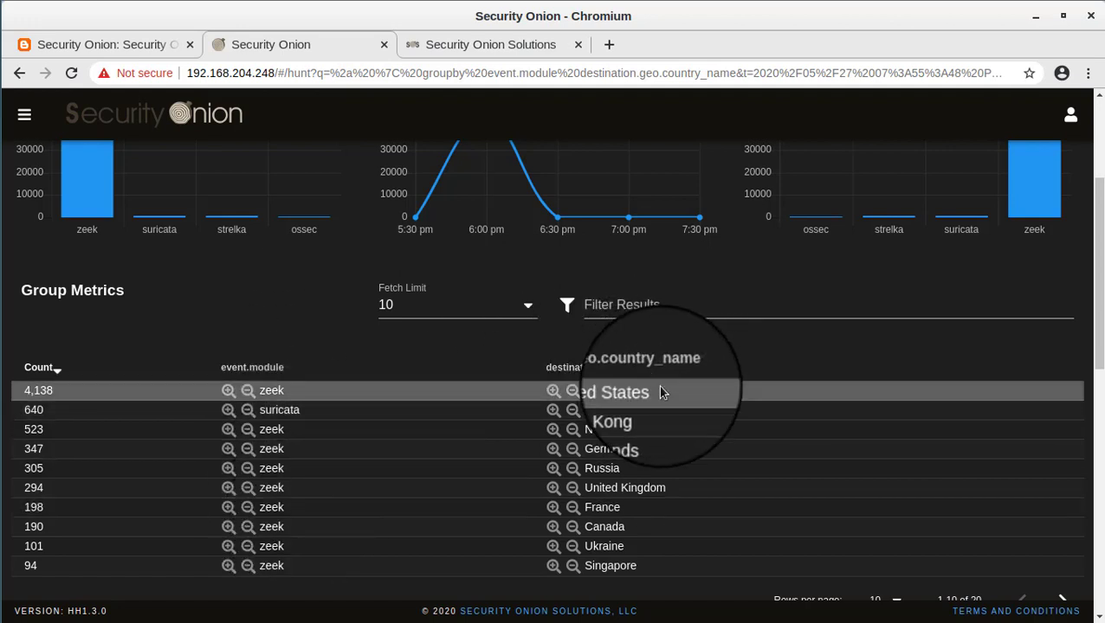
# Run the predefined Alerts query, followed by the Zeek Notice query grouped by notice.note and notice.message, and examine its notices
pyautogui.scroll(1, 658, 392)
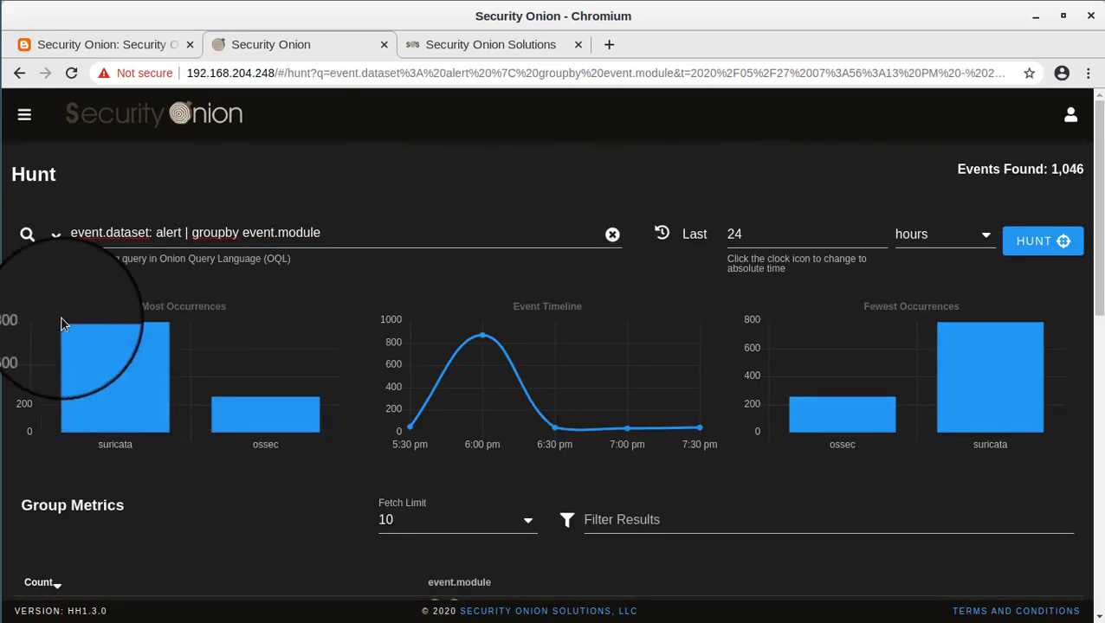
pyautogui.click(55, 237)
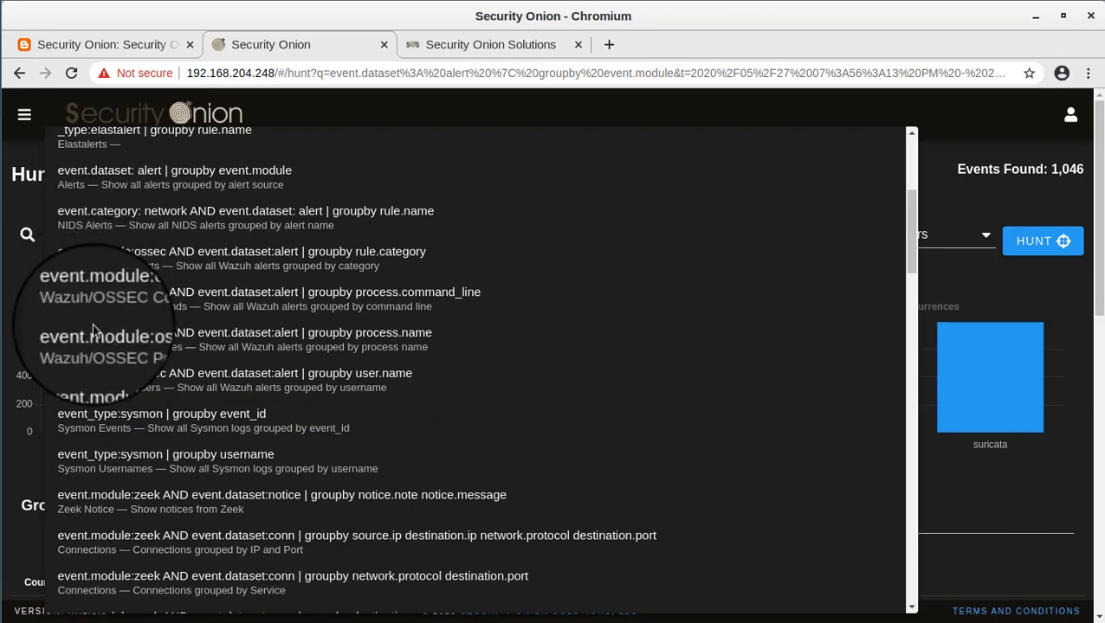
pyautogui.click(199, 504)
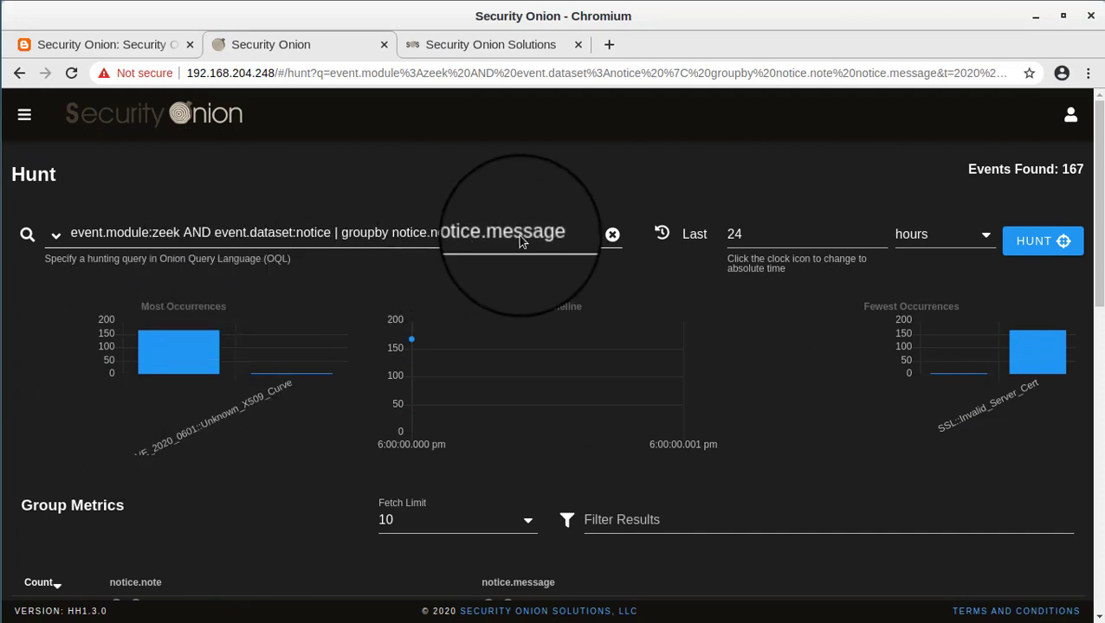
pyautogui.scroll(-5, 512, 289)
pyautogui.scroll(5, 511, 289)
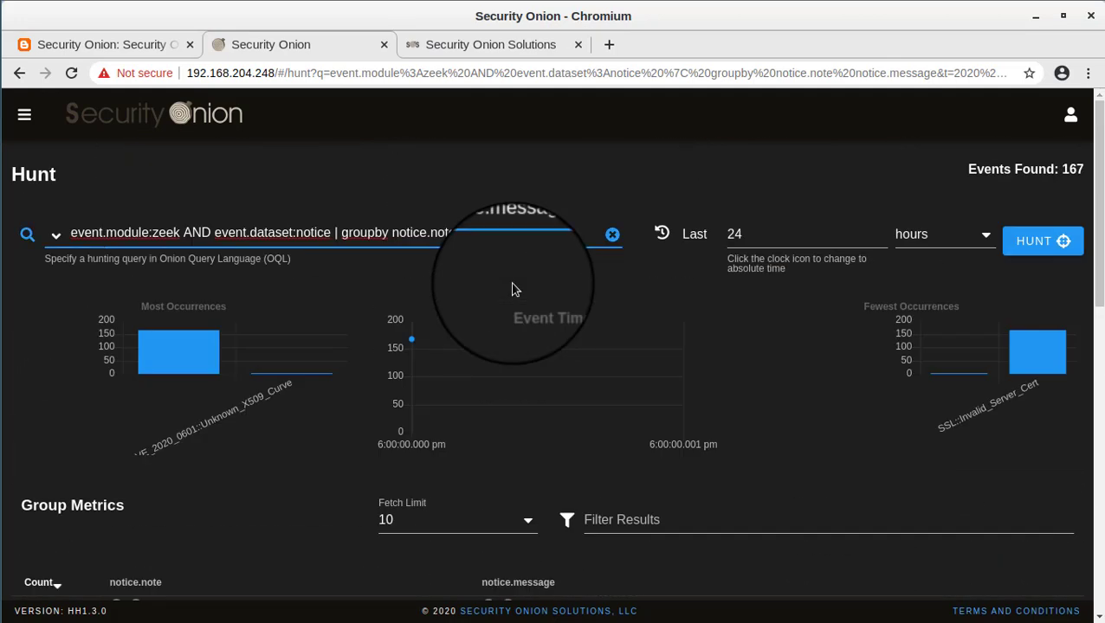
pyautogui.scroll(-5, 512, 289)
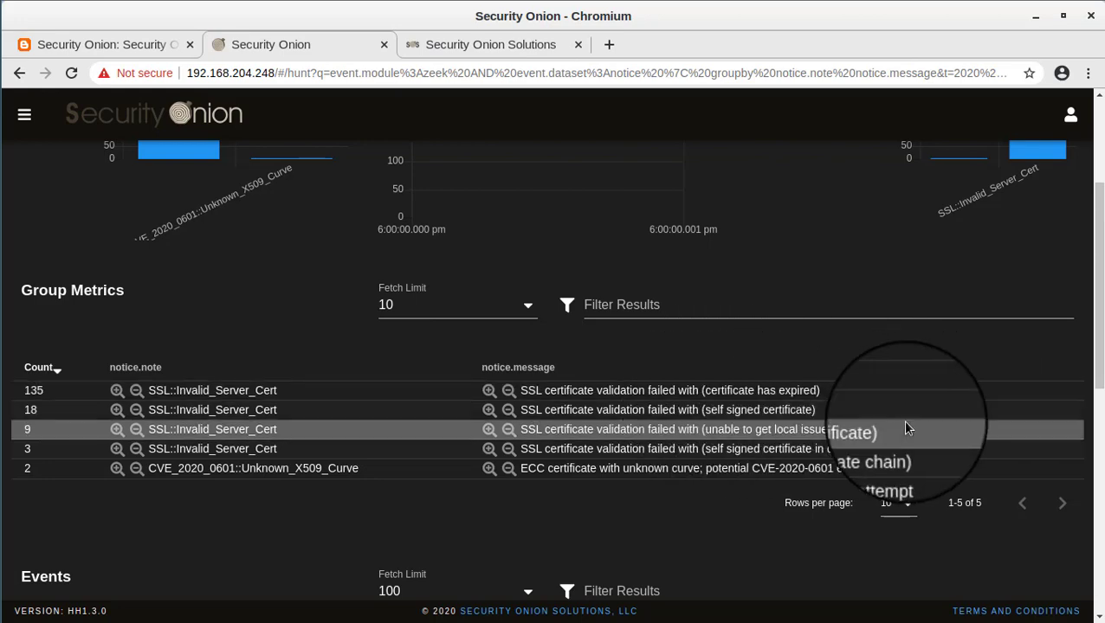
pyautogui.scroll(-4, 559, 412)
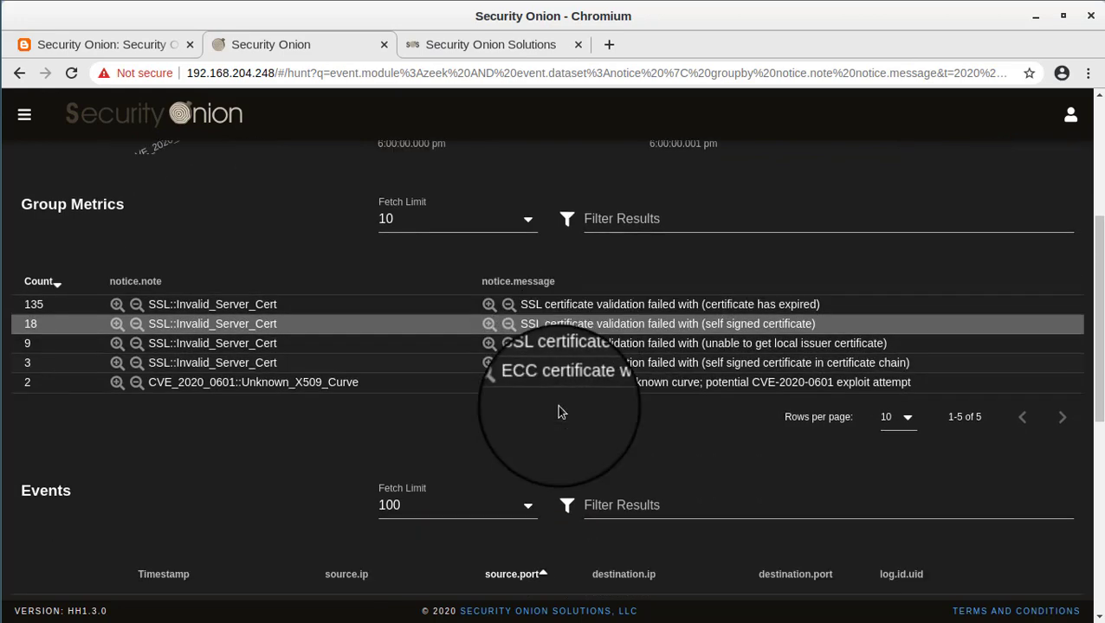
pyautogui.scroll(7, 558, 412)
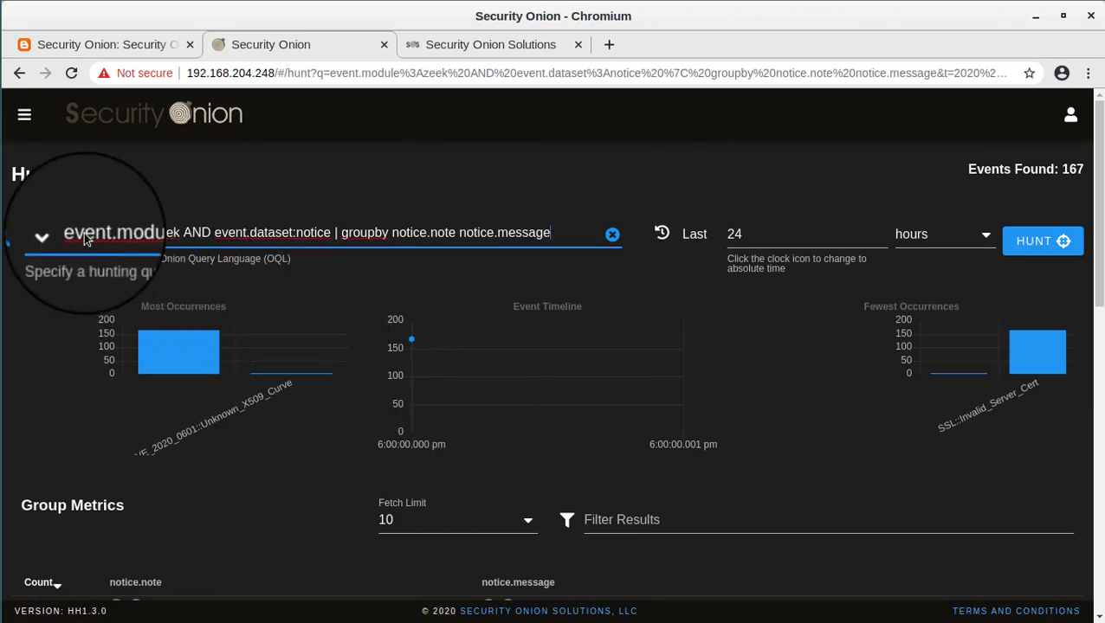
# Run the predefined Zeek Connections query grouped by IP and port and examine its charts and group metrics
pyautogui.click(56, 239)
pyautogui.scroll(-4, 86, 407)
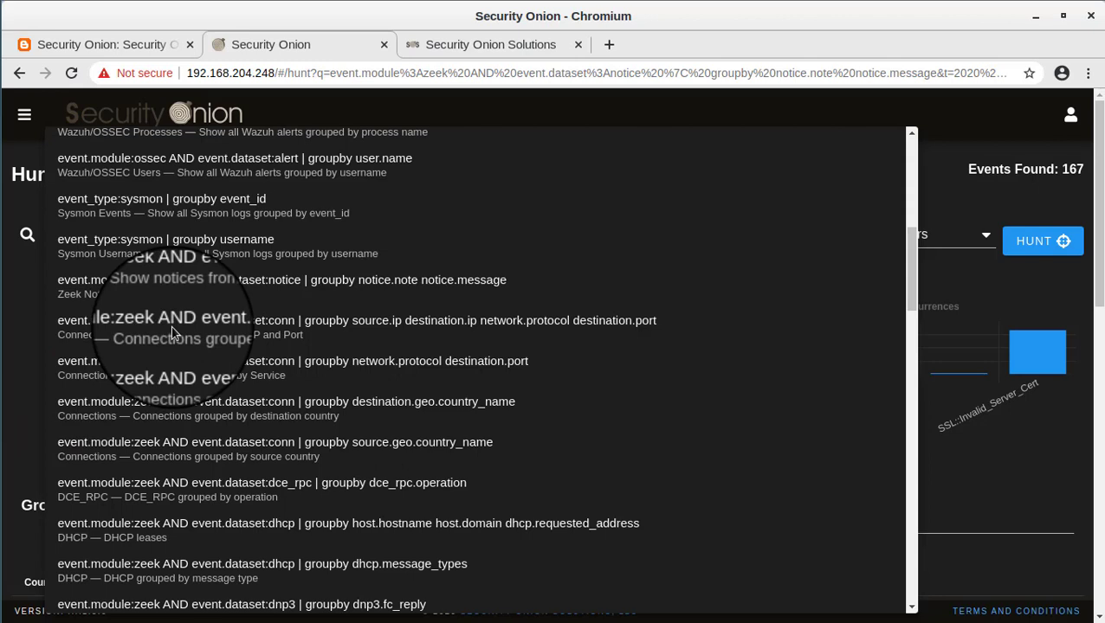
pyautogui.click(265, 331)
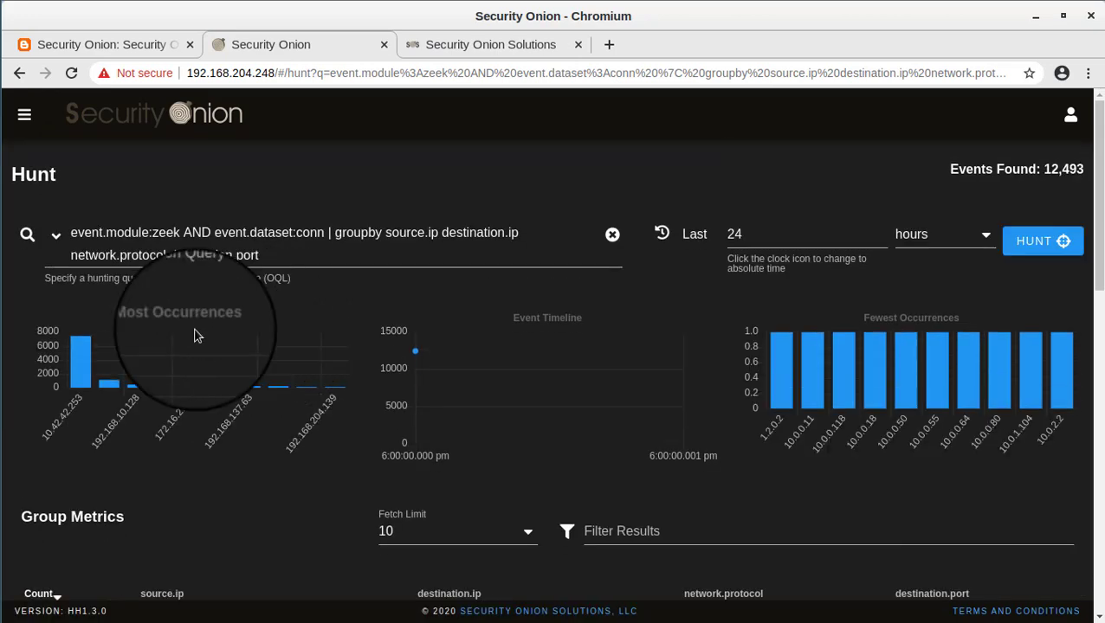
pyautogui.scroll(-2, 195, 336)
pyautogui.scroll(1, 195, 301)
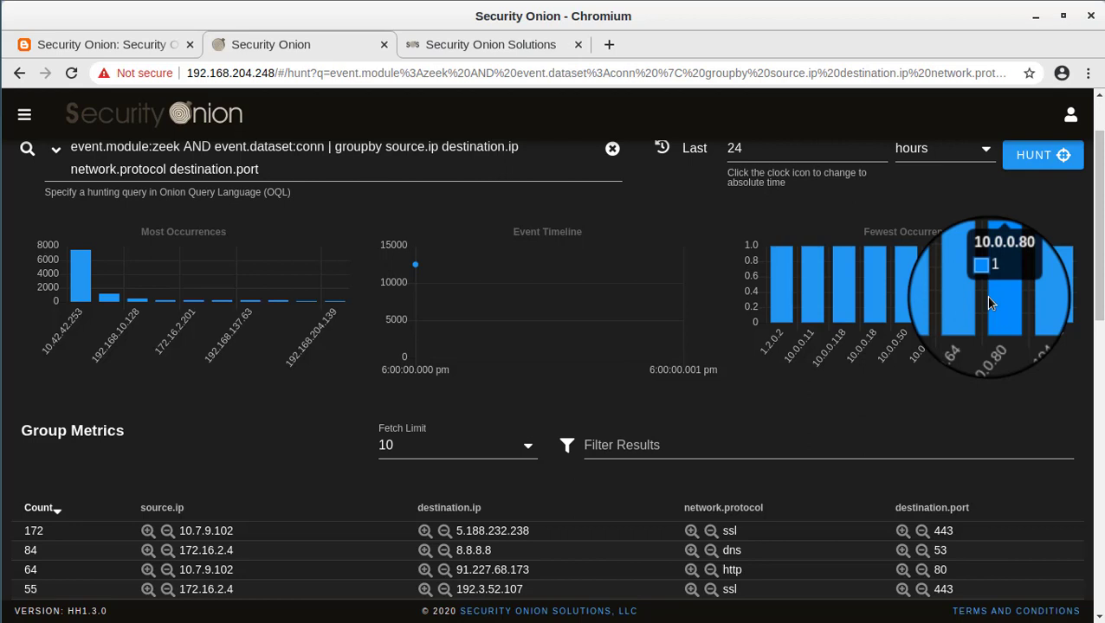
pyautogui.scroll(-3, 984, 296)
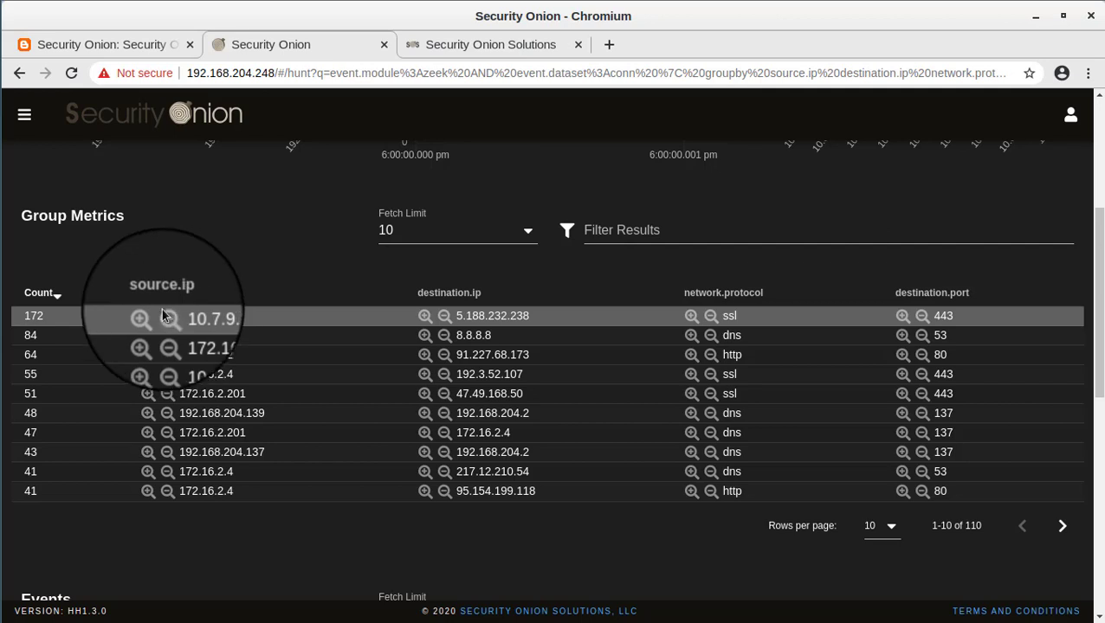
pyautogui.scroll(4, 161, 308)
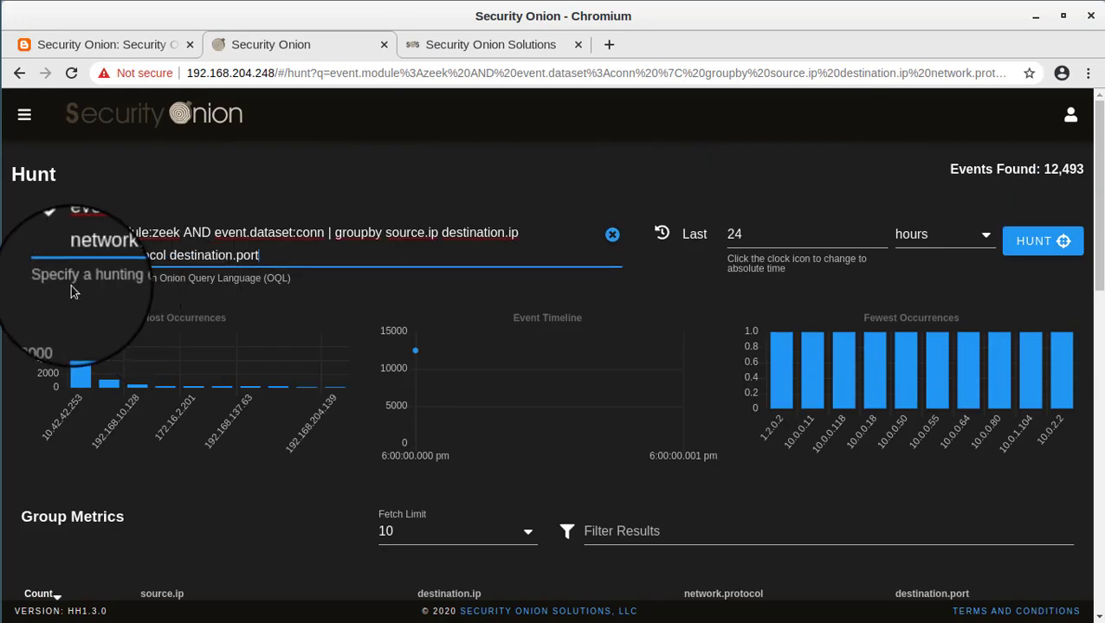
# Run the predefined DHCP leases query grouped by host.hostname, host.domain and dhcp.requested_address and review the listed hosts
pyautogui.click(57, 232)
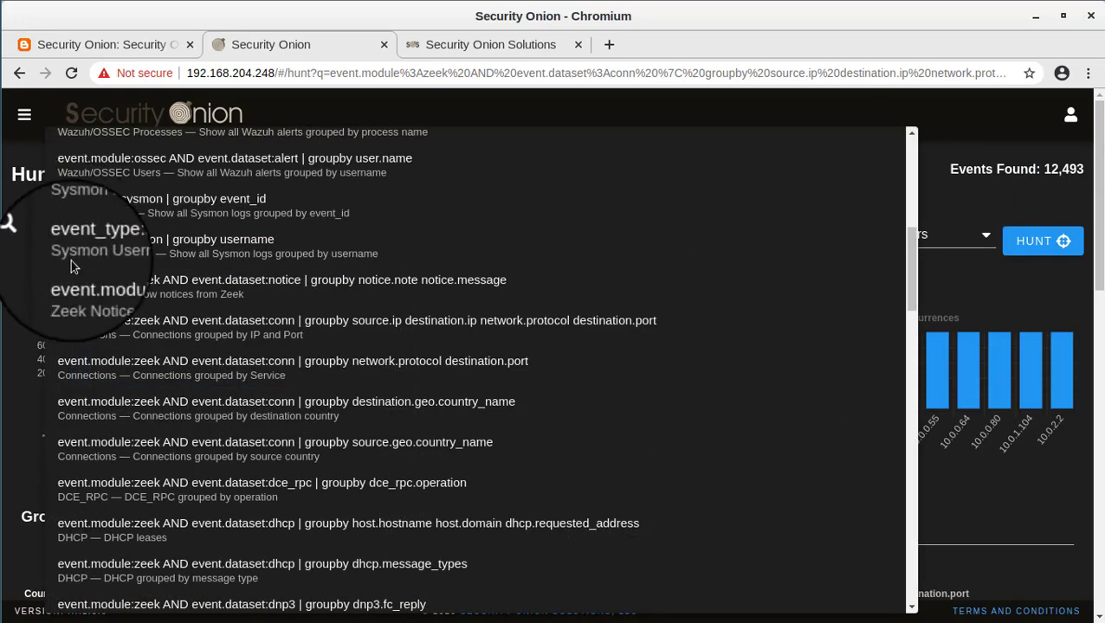
pyautogui.scroll(-1, 137, 335)
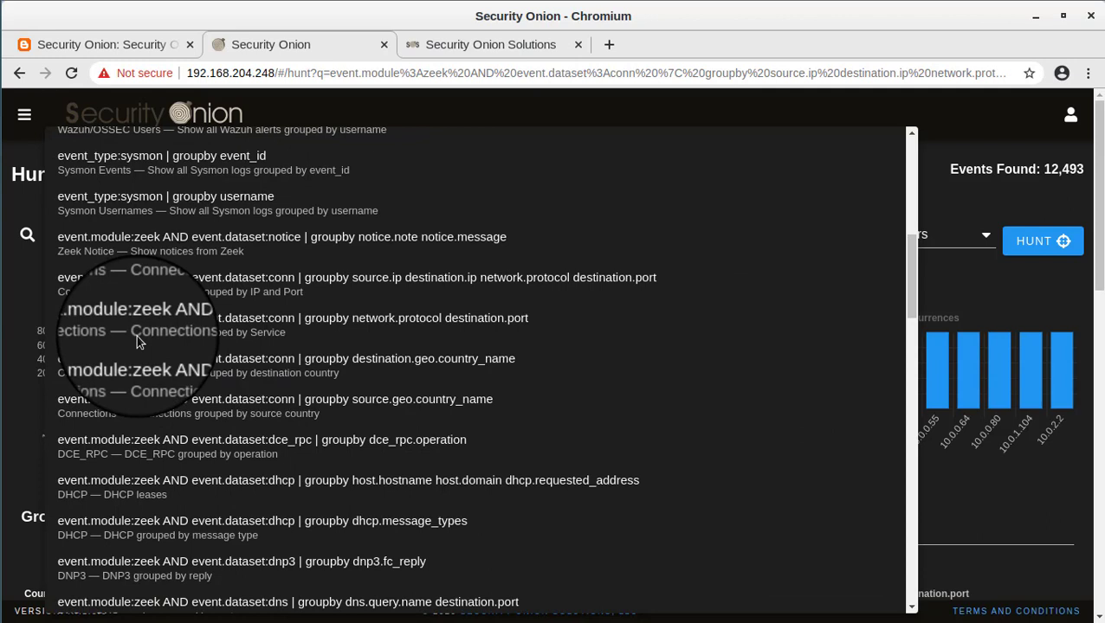
pyautogui.scroll(-1, 151, 415)
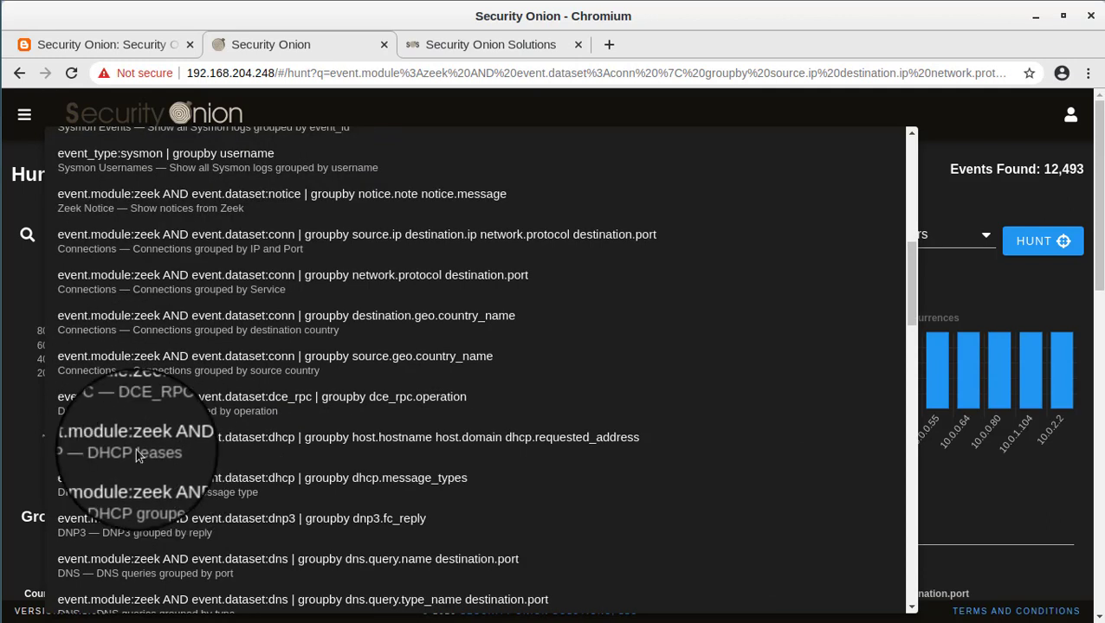
pyautogui.click(136, 451)
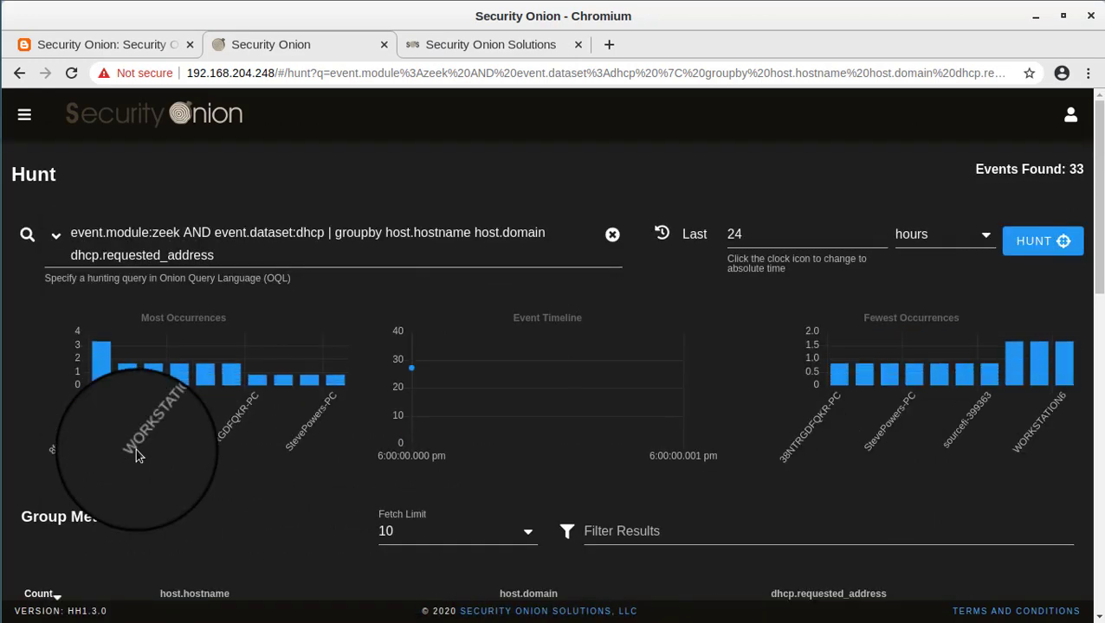
pyautogui.scroll(-3, 81, 451)
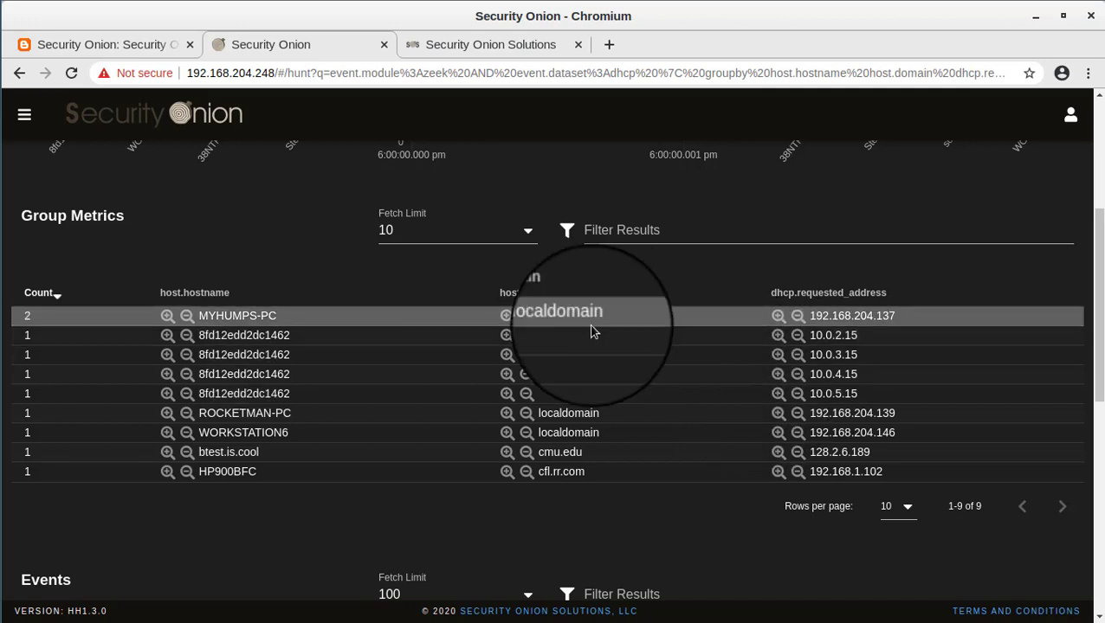
pyautogui.scroll(4, 520, 320)
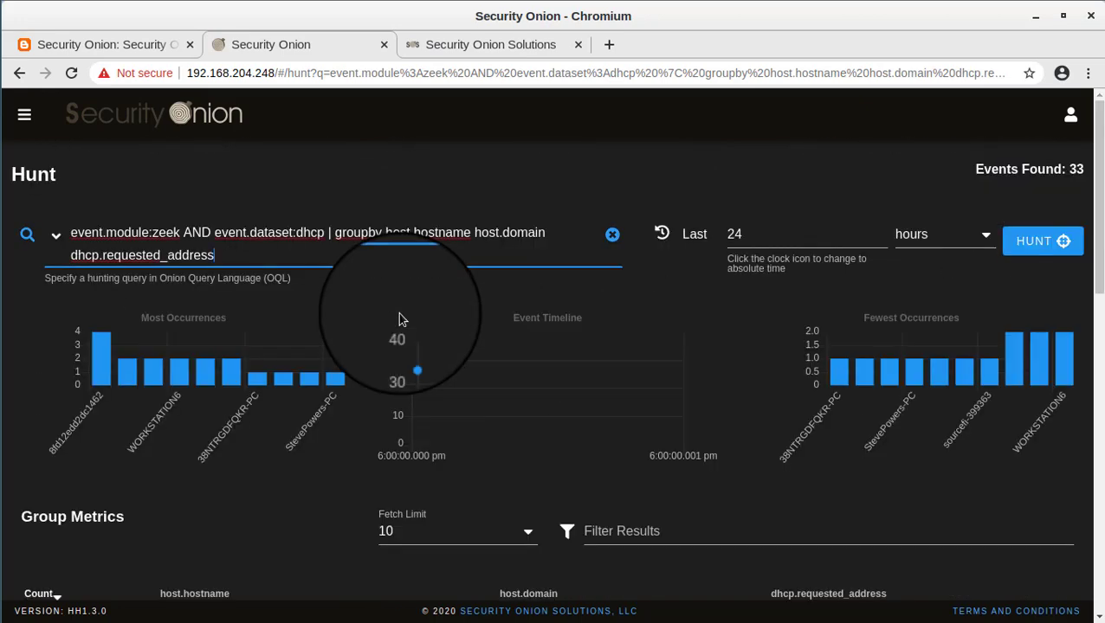
# Run the predefined DNS query grouped by dns.query.name and destination.port and review its group metrics
pyautogui.click(55, 236)
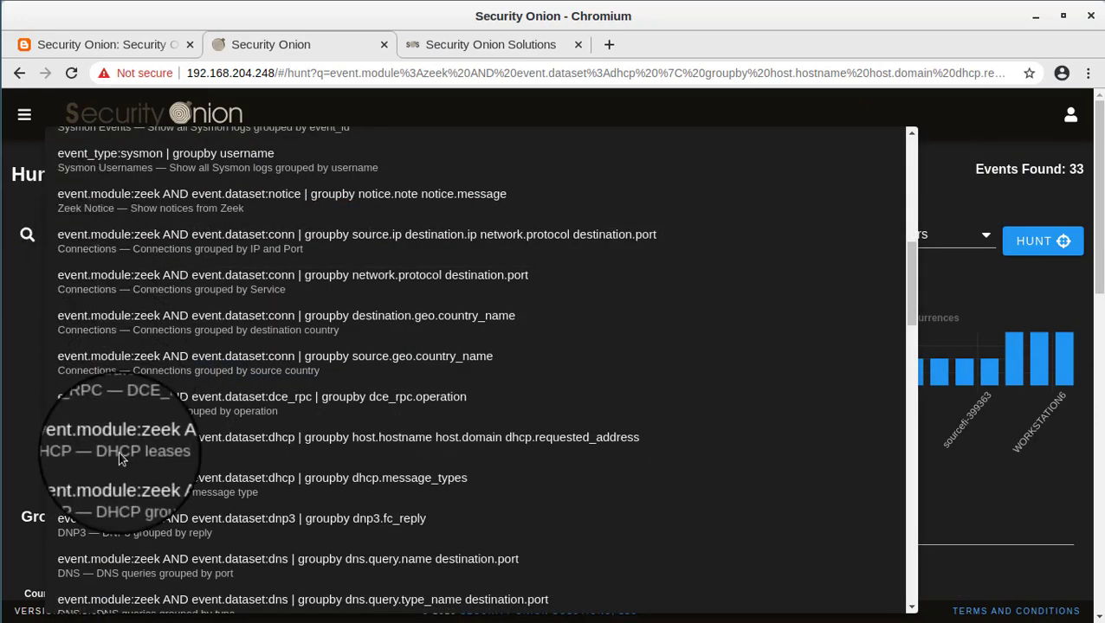
pyautogui.scroll(-2, 130, 502)
pyautogui.scroll(-2, 132, 510)
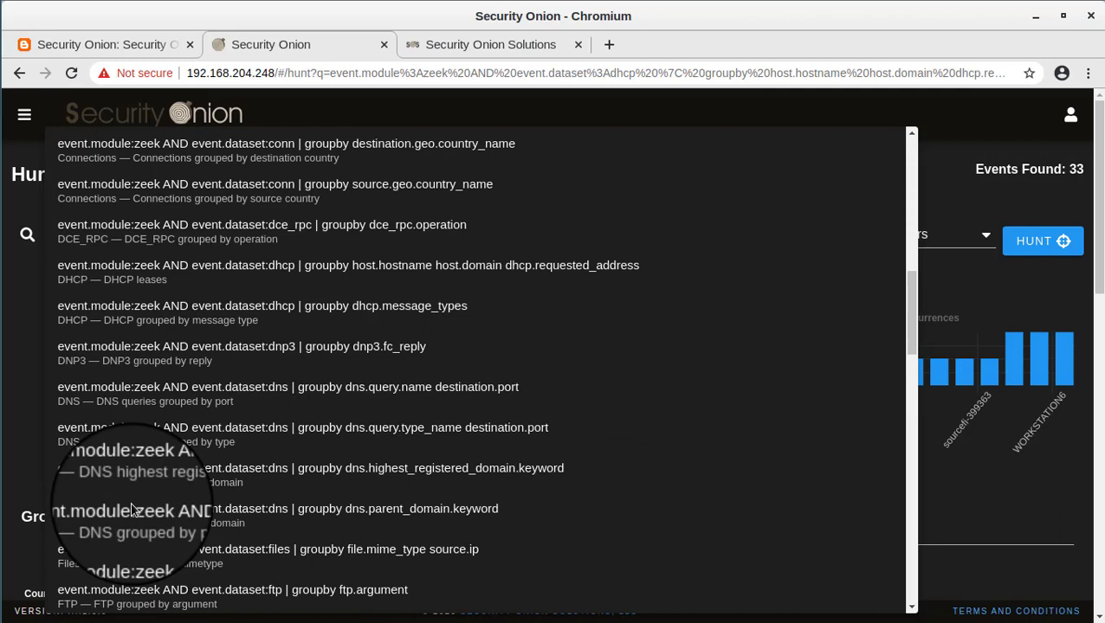
pyautogui.click(187, 398)
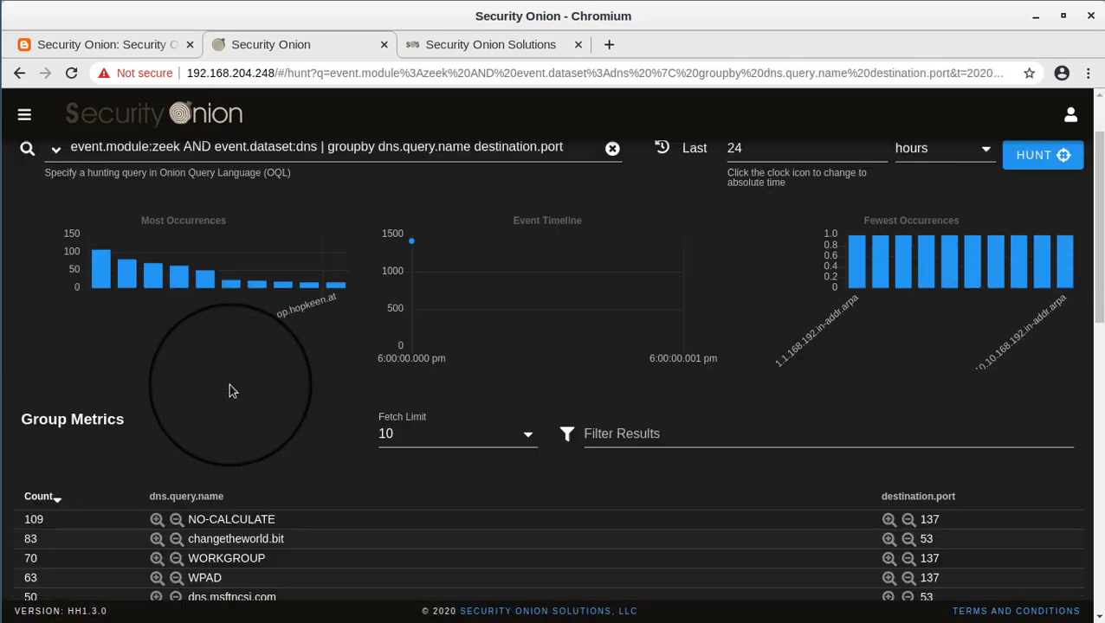
pyautogui.scroll(-4, 229, 385)
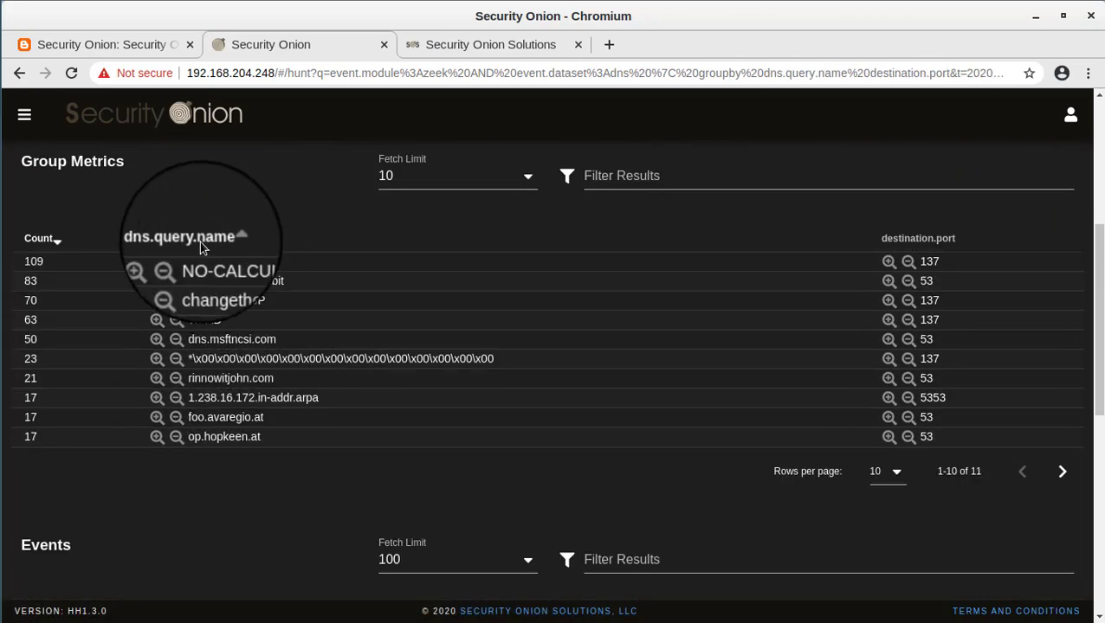
pyautogui.click(924, 241)
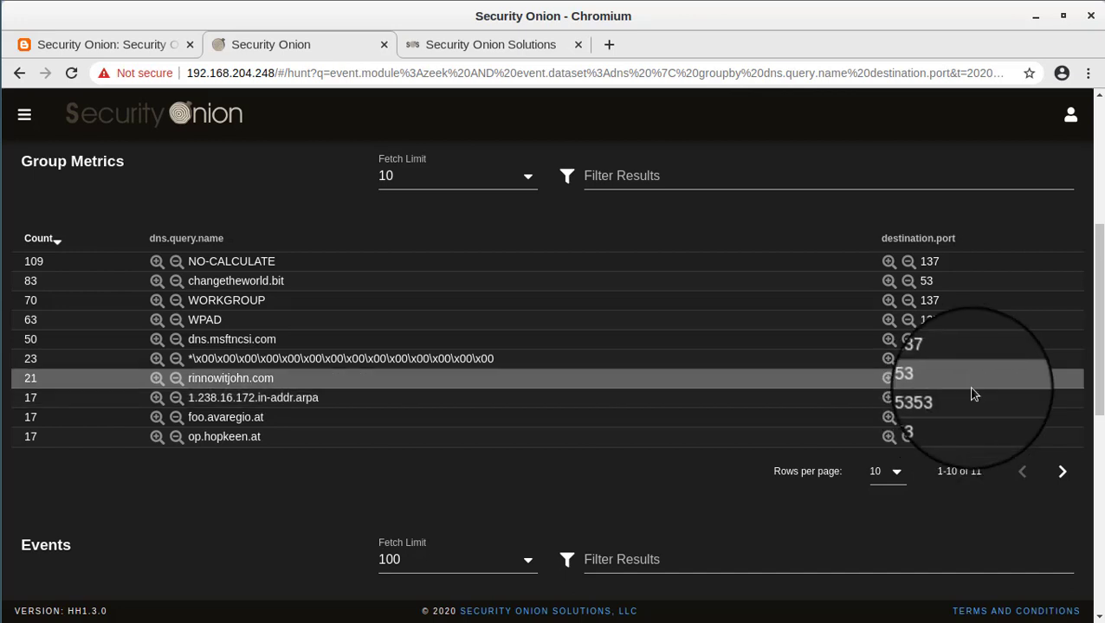
# Restrict the DNS query to destination.port 53, rerun the hunt and review the queried domain names in the group metrics
pyautogui.click(888, 278)
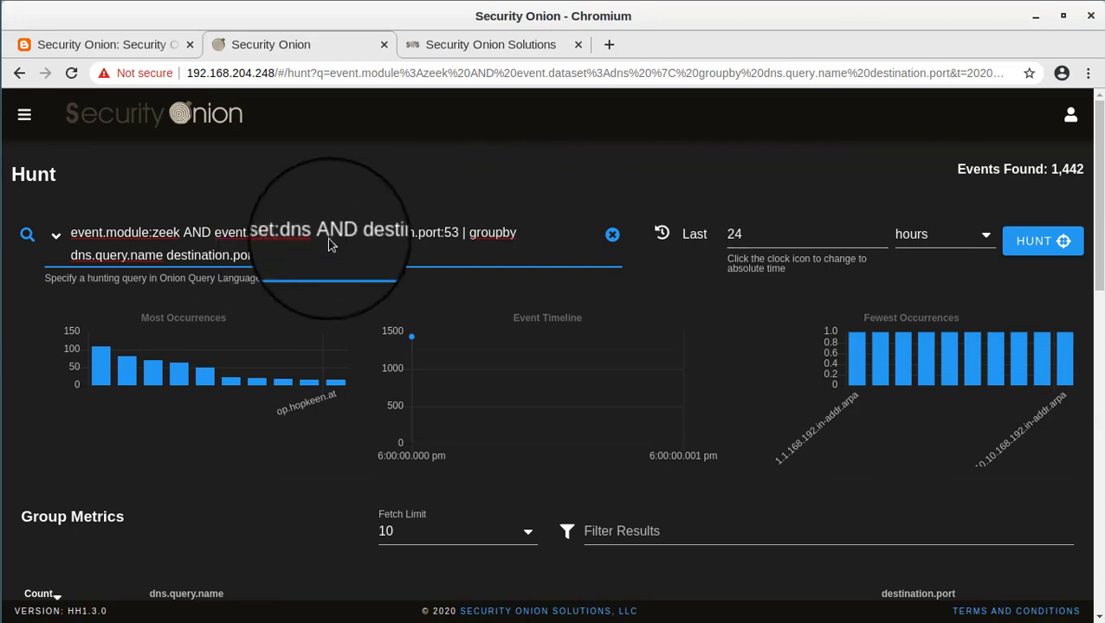
pyautogui.click(1048, 241)
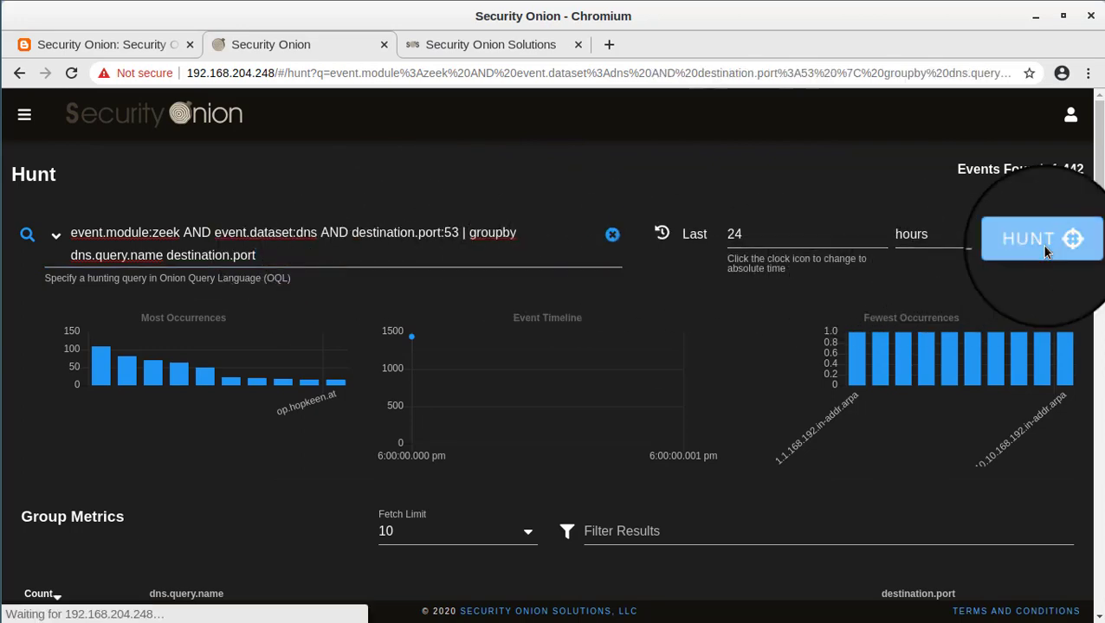
pyautogui.scroll(-5, 1028, 375)
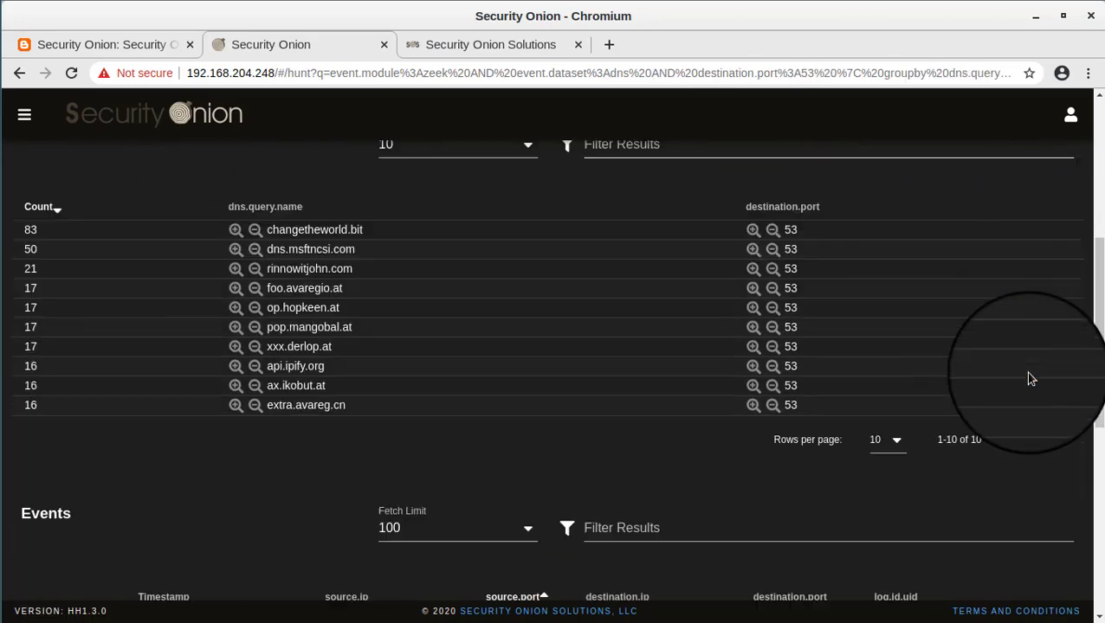
pyautogui.scroll(1, 1031, 378)
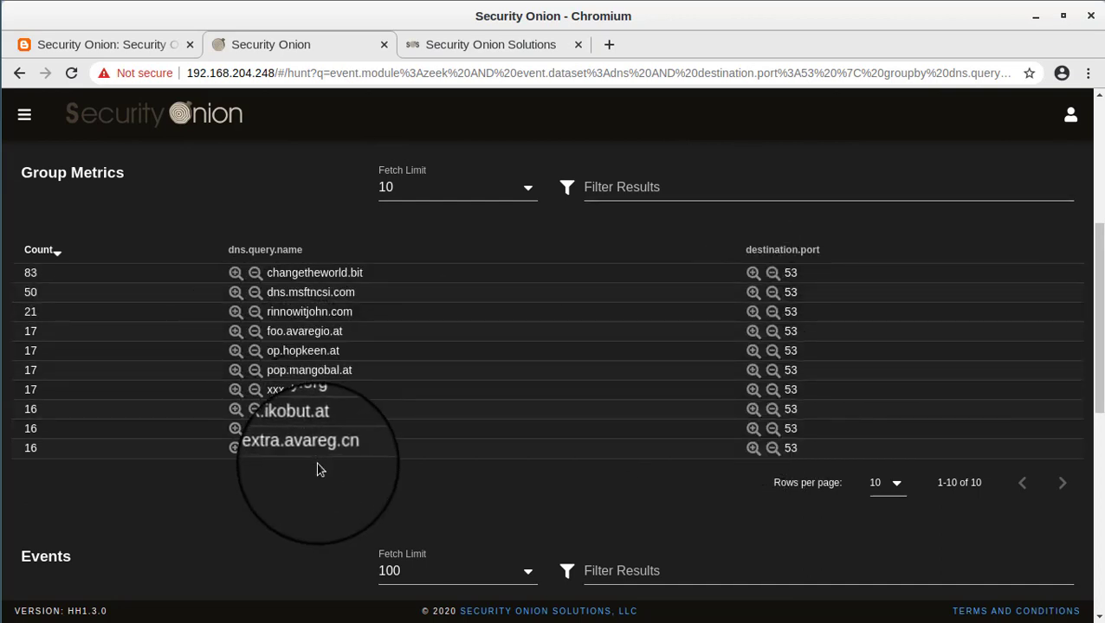
pyautogui.scroll(-3, 317, 468)
pyautogui.scroll(4, 317, 469)
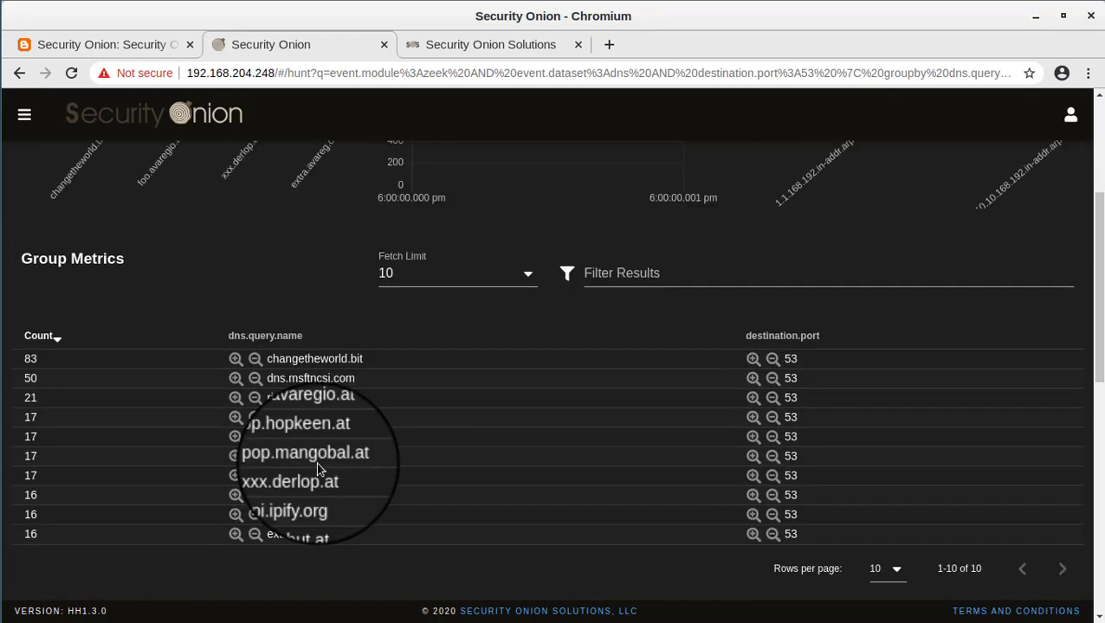
pyautogui.scroll(3, 316, 461)
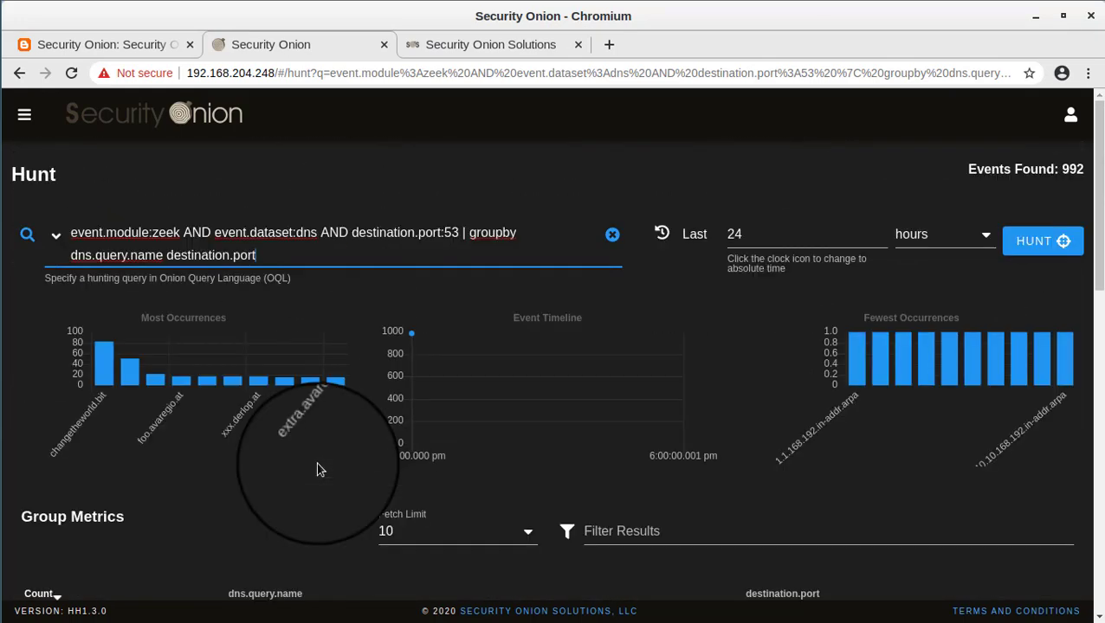
# Run the predefined HTTP query grouped by destination.port and review the ports in the group metrics
pyautogui.click(56, 236)
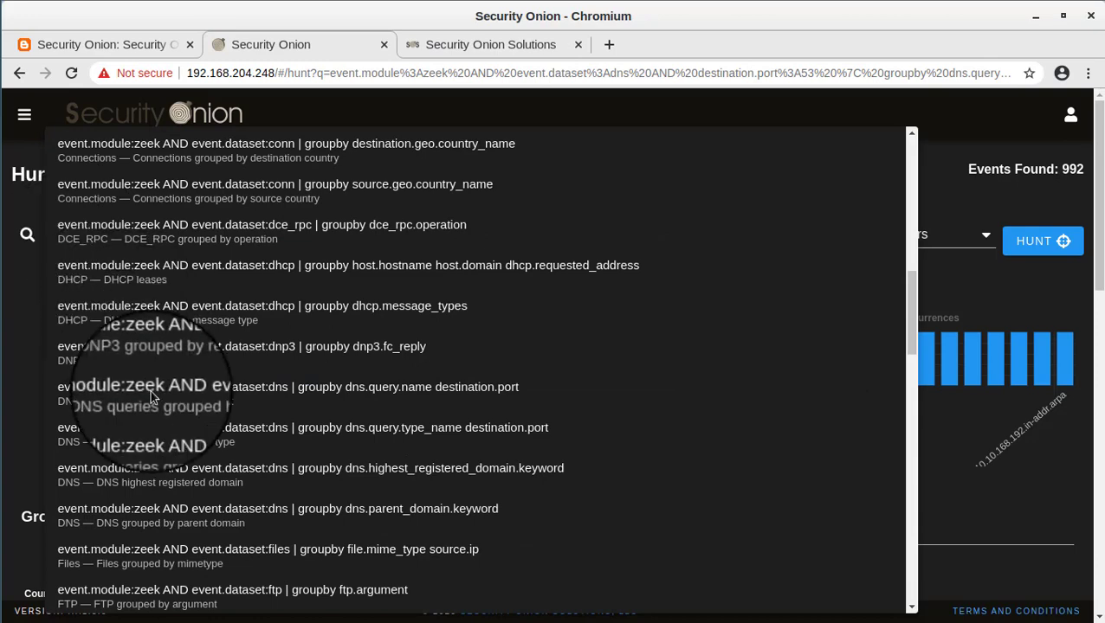
pyautogui.scroll(-4, 150, 390)
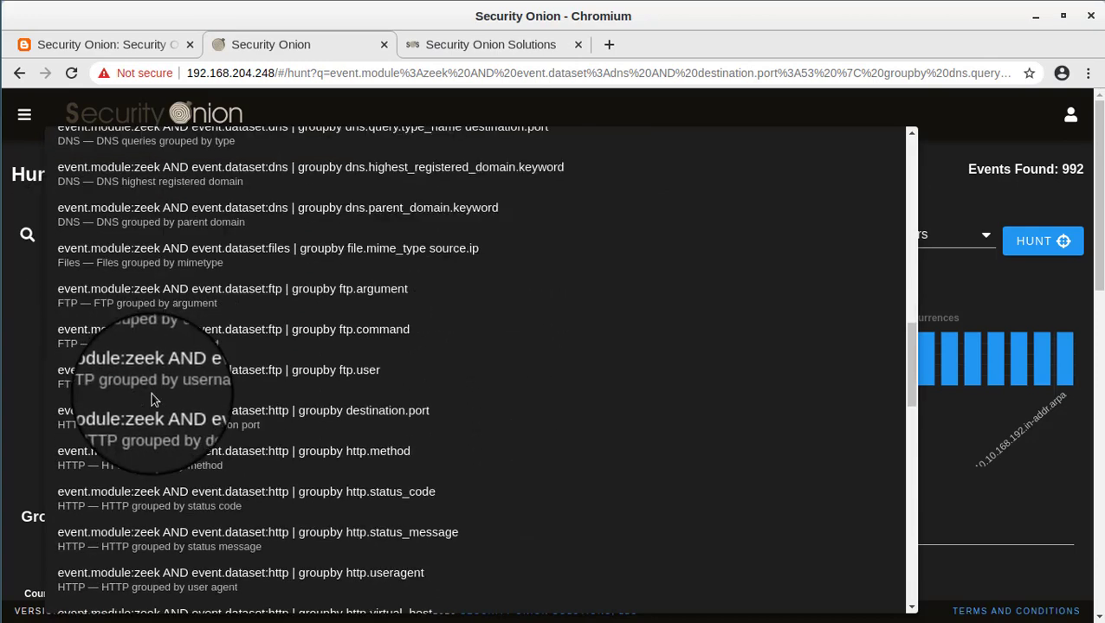
pyautogui.scroll(-1, 151, 399)
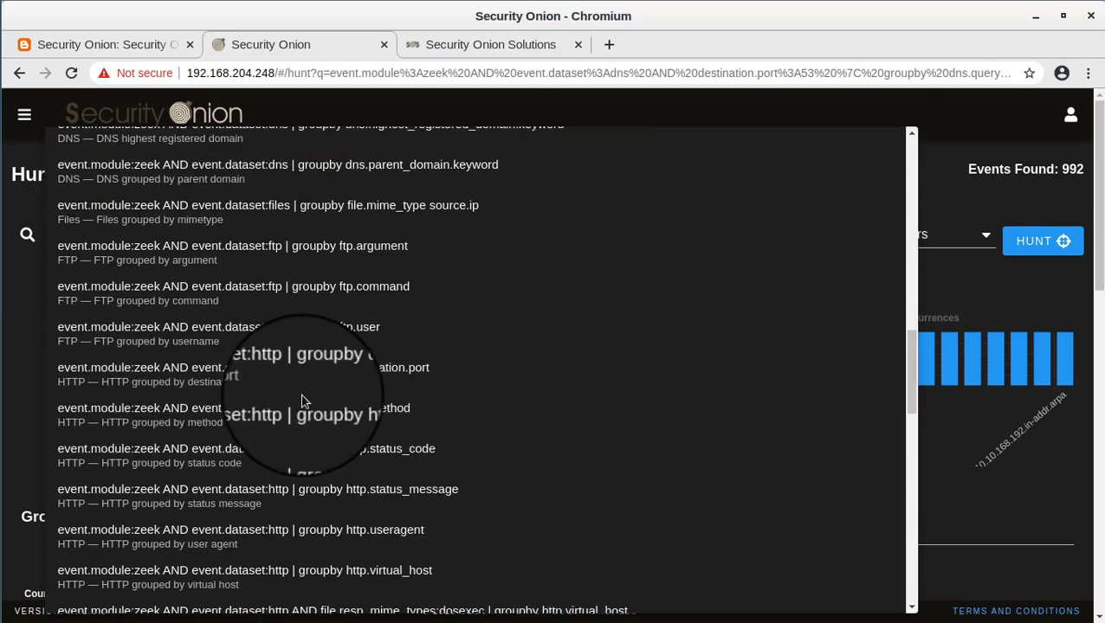
pyautogui.click(208, 390)
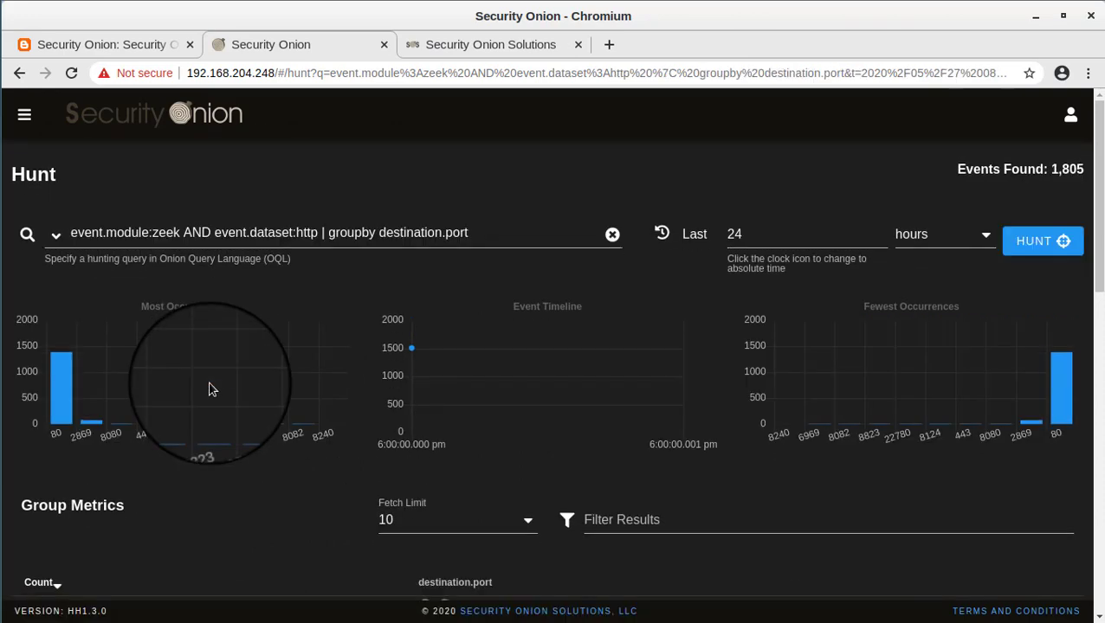
pyautogui.scroll(-3, 426, 488)
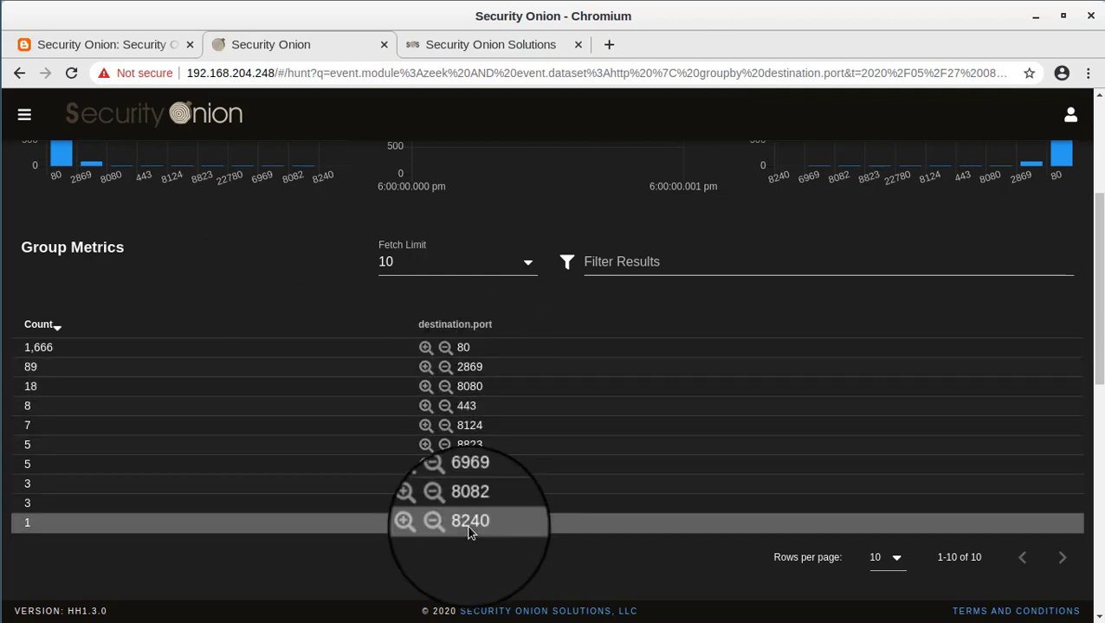
# Restrict the HTTP query to destination.port 443, rerun the hunt and review the matching events
pyautogui.click(425, 407)
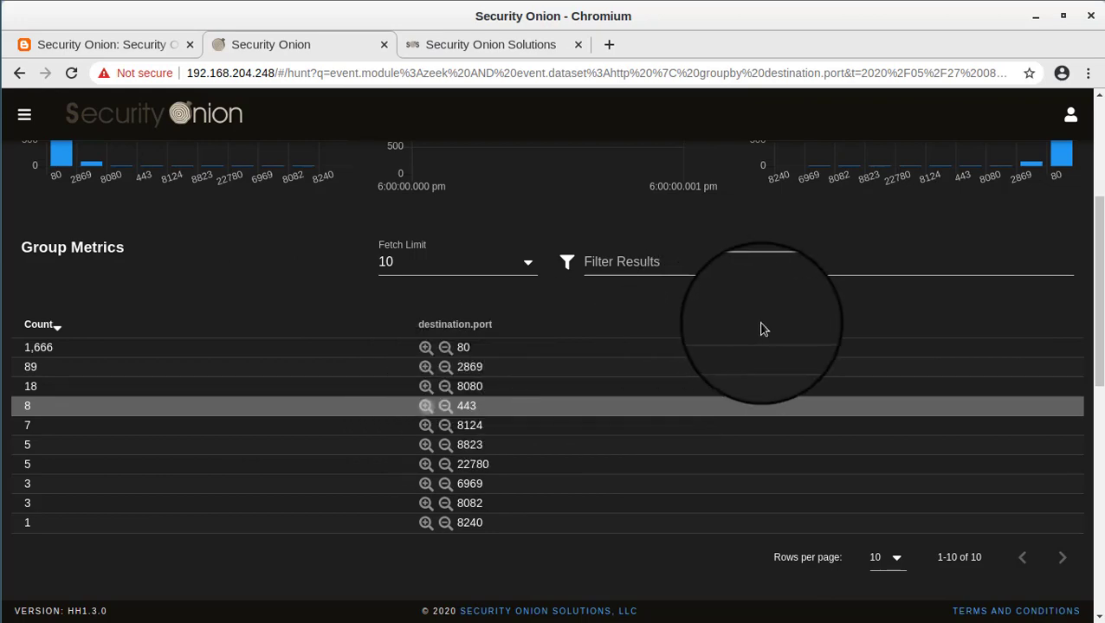
pyautogui.scroll(4, 762, 321)
pyautogui.click(1058, 259)
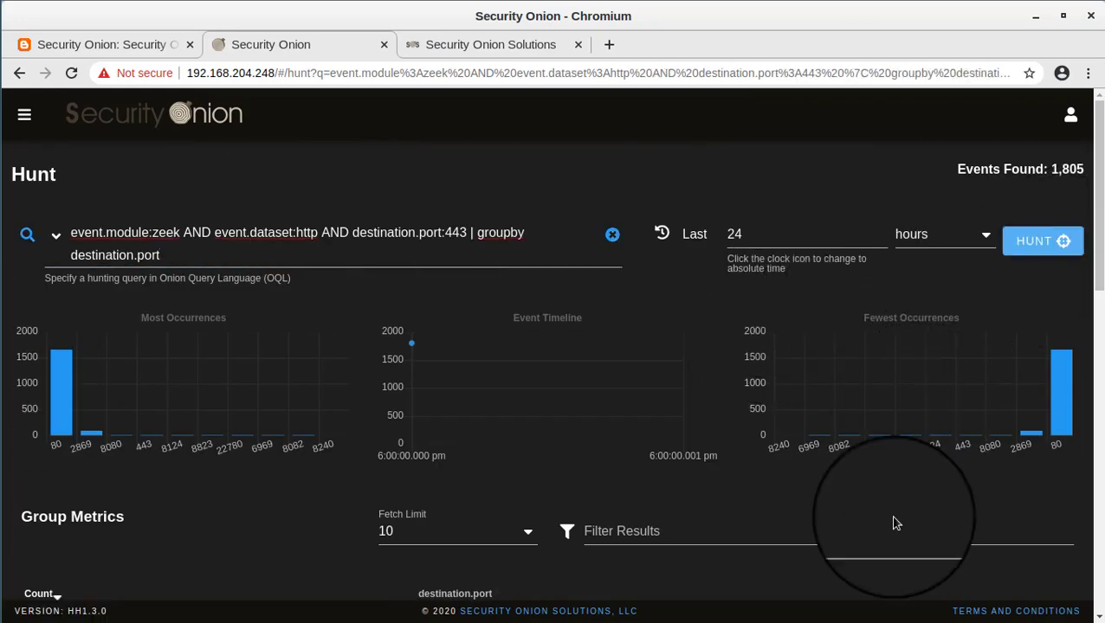
pyautogui.scroll(-3, 896, 523)
pyautogui.scroll(-3, 896, 523)
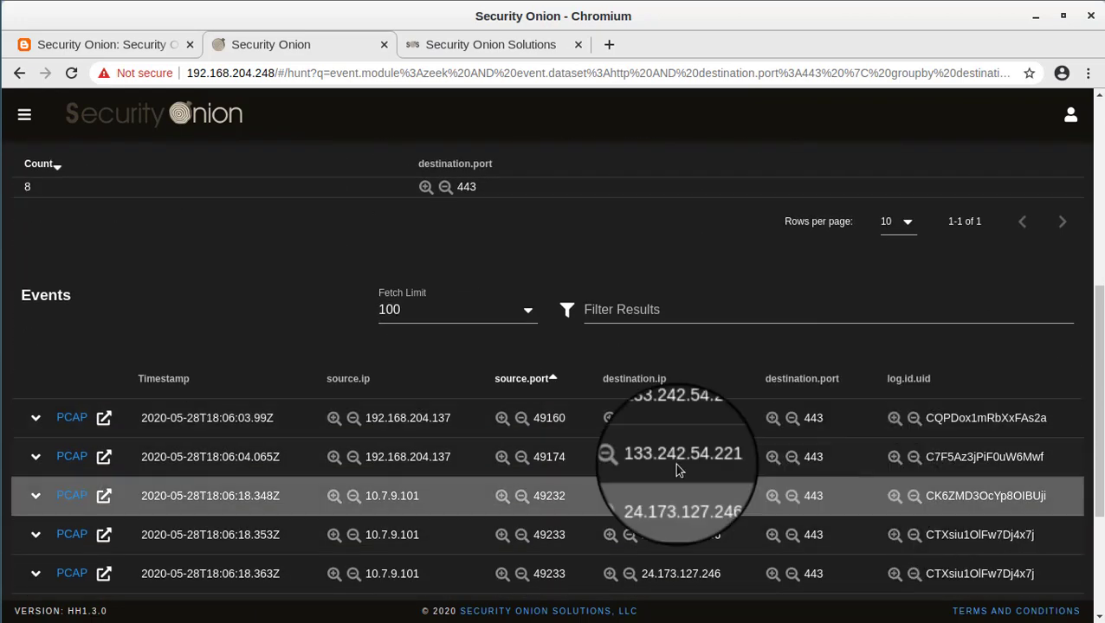
# Expand the first HTTP event, with source port 49160, and examine its detail fields down to the log message
pyautogui.scroll(-4, 130, 347)
pyautogui.click(35, 244)
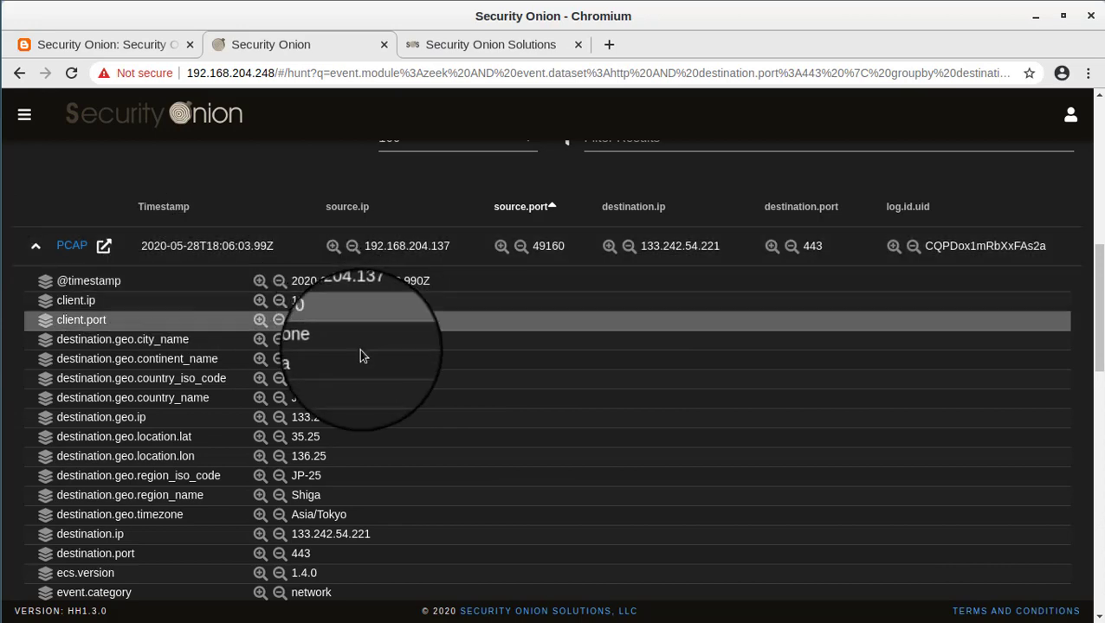
pyautogui.scroll(-5, 359, 350)
pyautogui.scroll(-3, 359, 349)
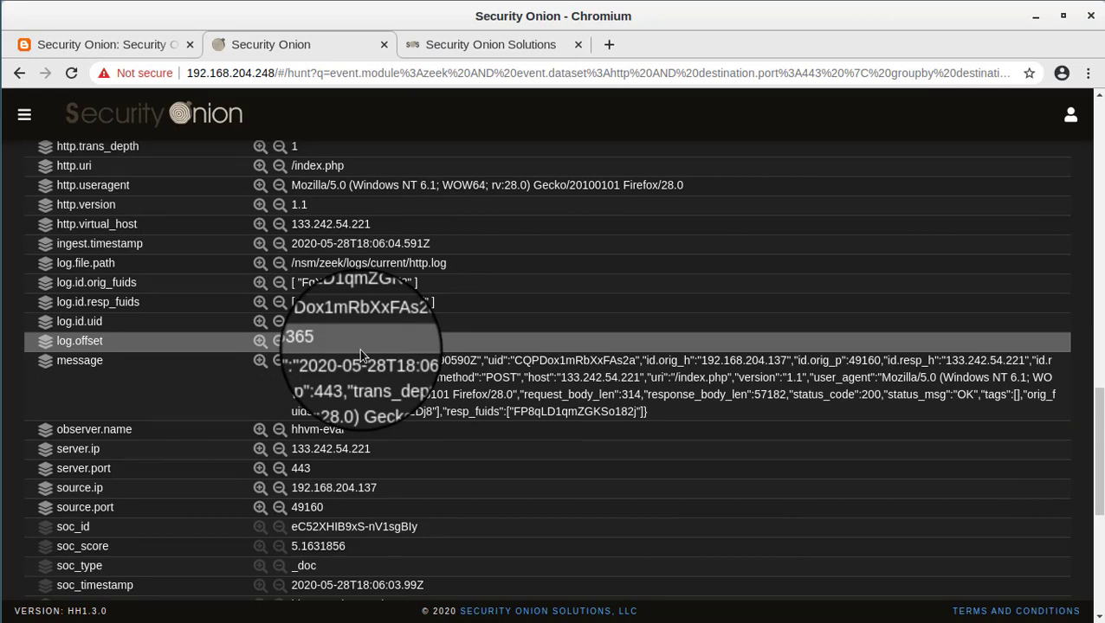
pyautogui.scroll(15, 359, 349)
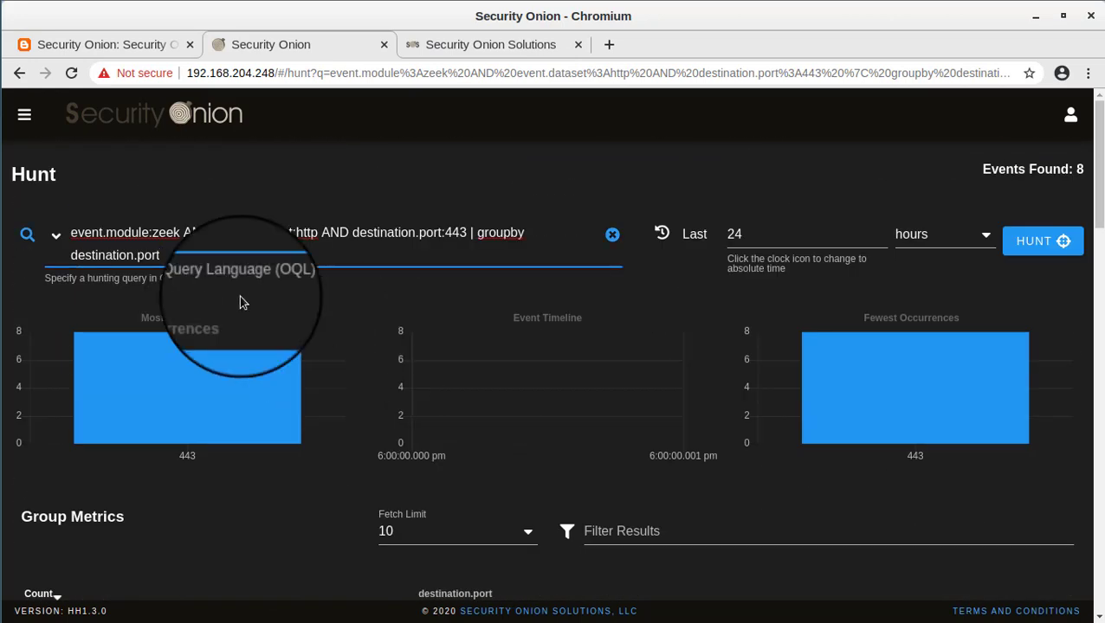
# Run the predefined HTTP query grouped by http.useragent and review the user agents in the group metrics
pyautogui.click(55, 236)
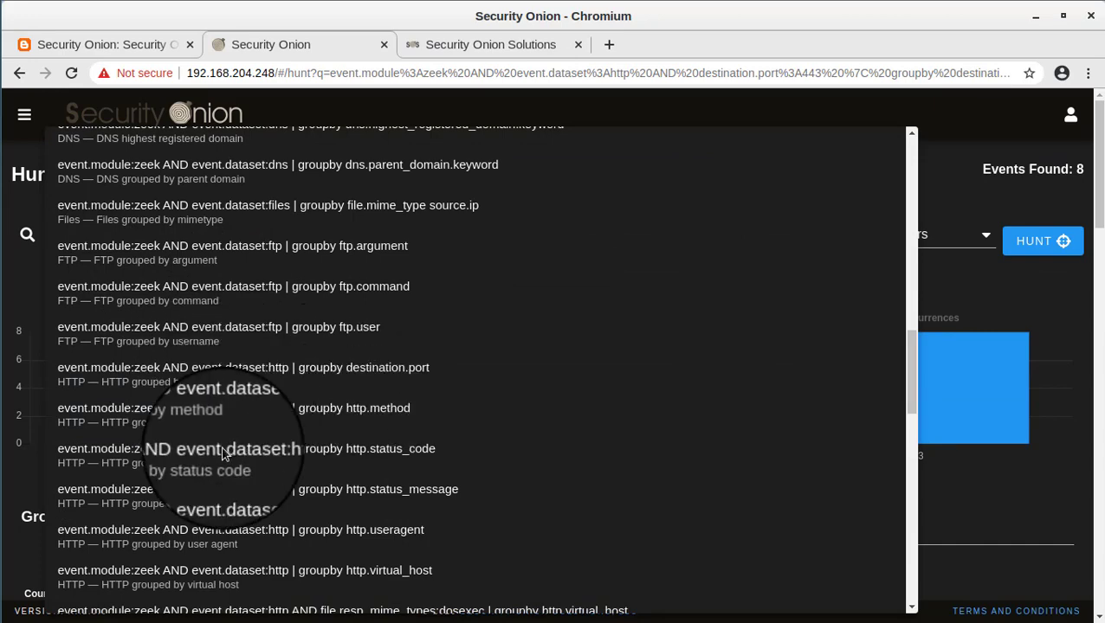
pyautogui.click(213, 535)
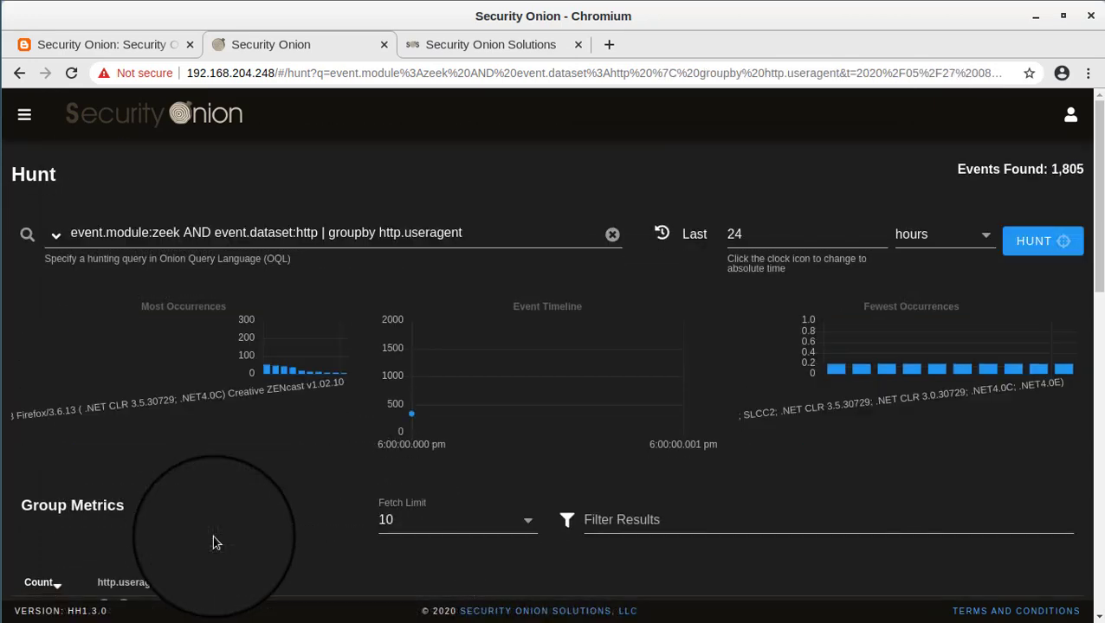
pyautogui.scroll(-4, 221, 535)
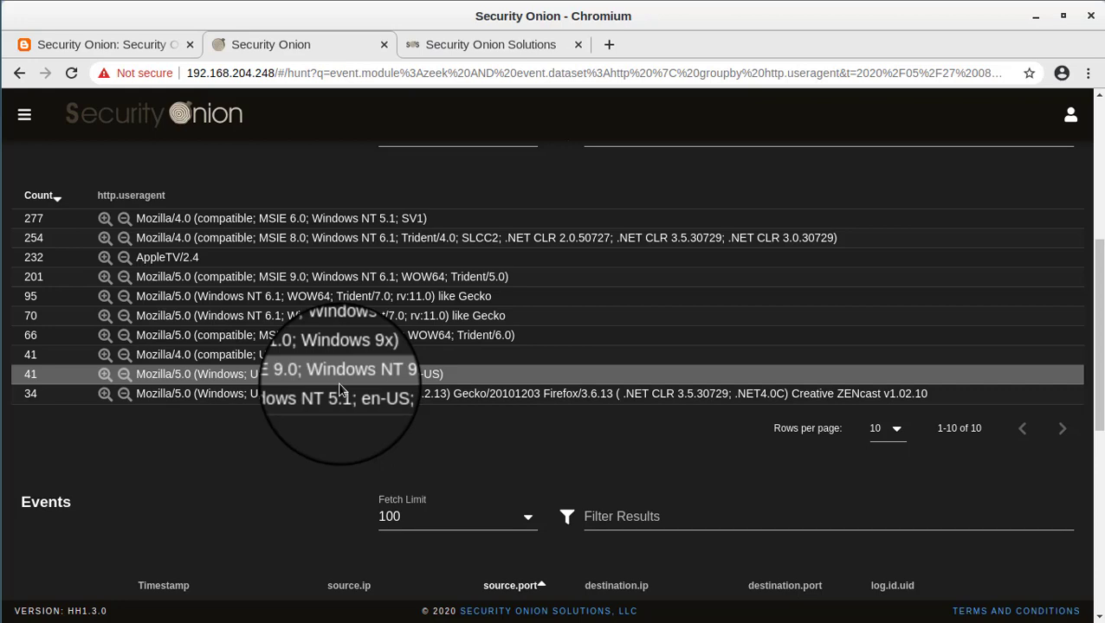
pyautogui.scroll(2, 338, 382)
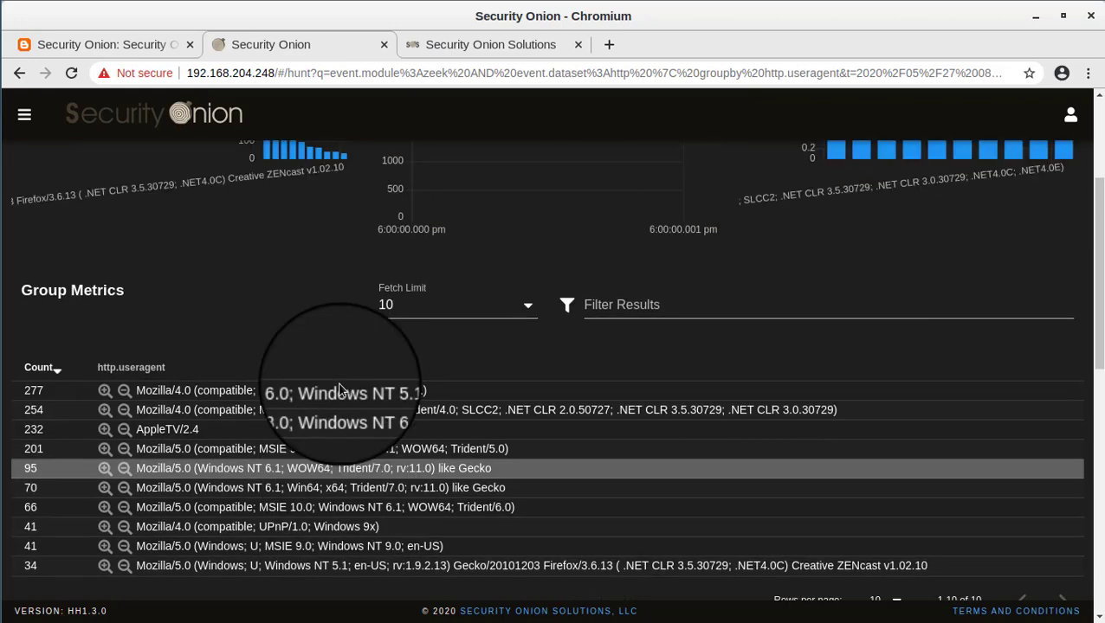
pyautogui.scroll(3, 340, 391)
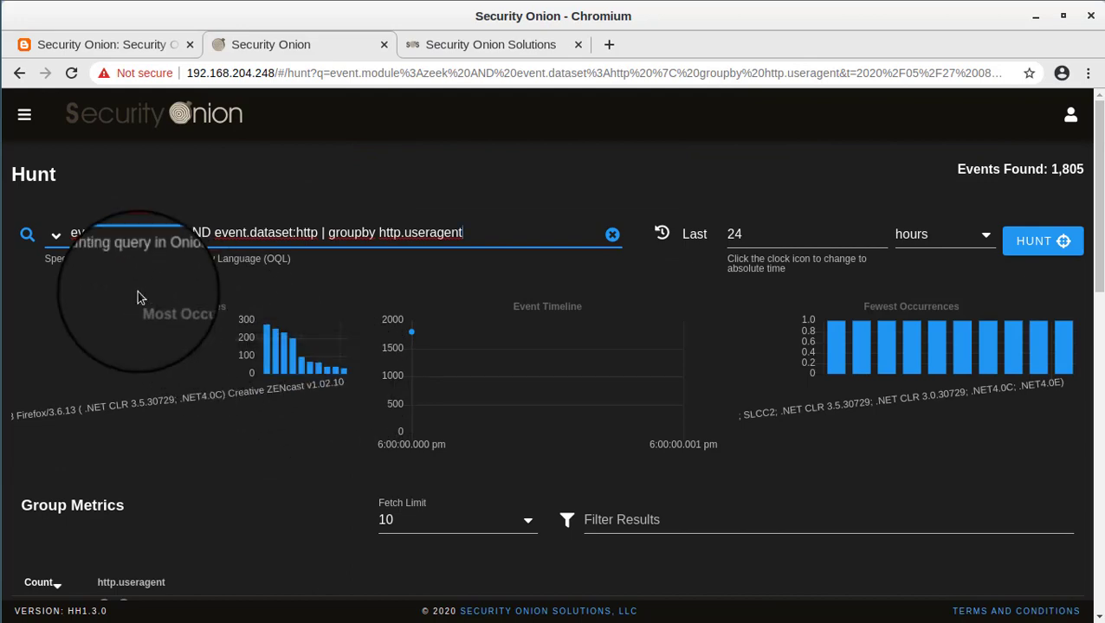
# Run the predefined query for HTTP with exe downloads grouped by http.virtual_host and review the virtual hosts
pyautogui.click(56, 235)
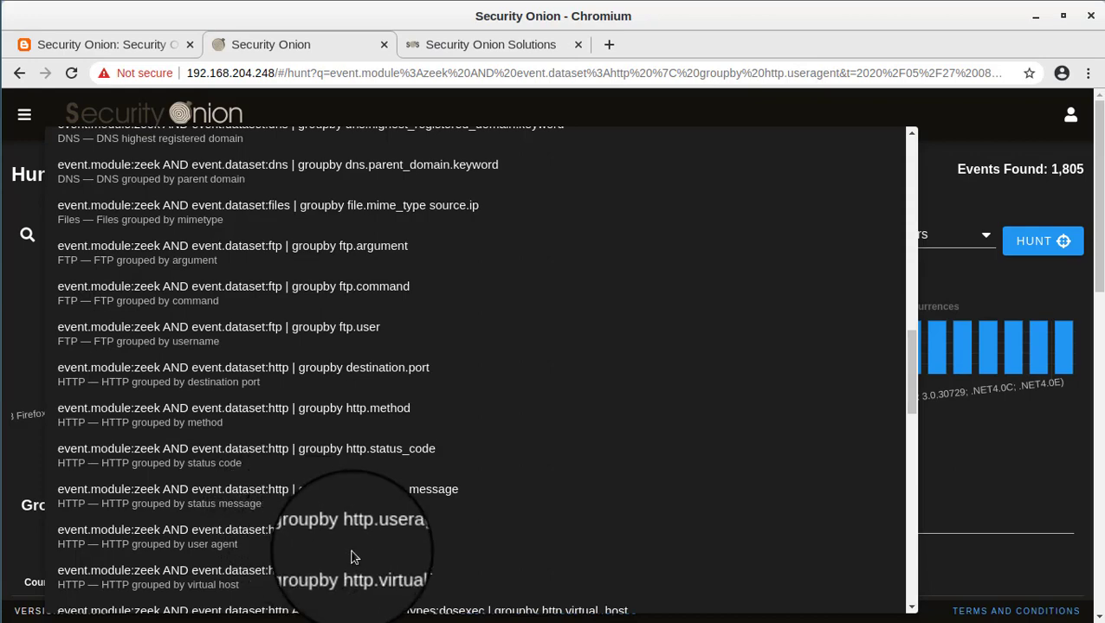
pyautogui.scroll(-3, 355, 545)
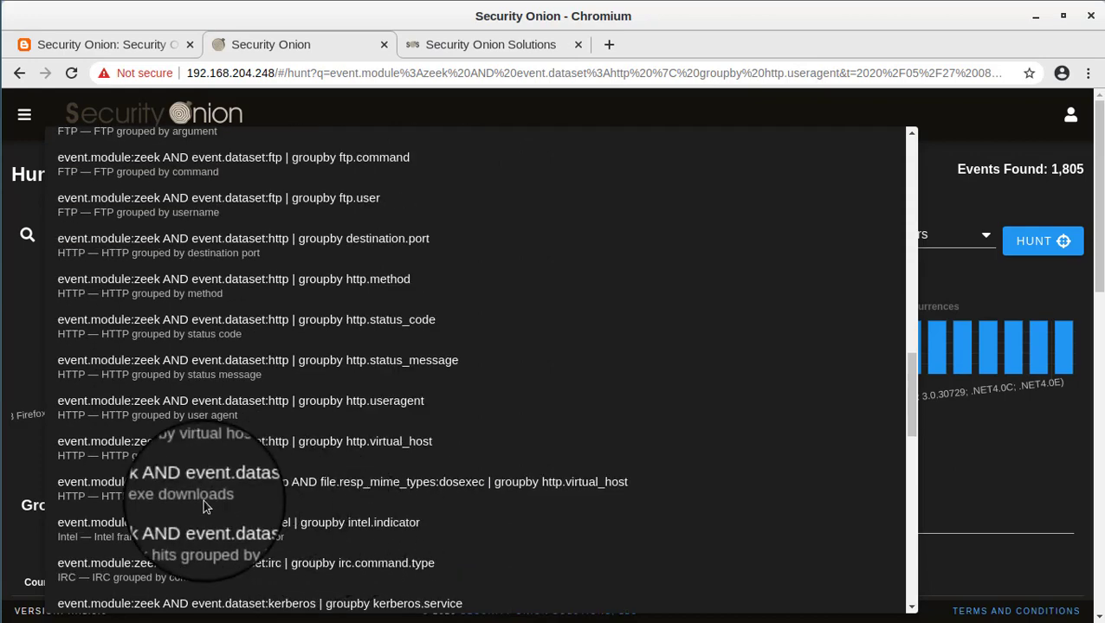
pyautogui.click(202, 485)
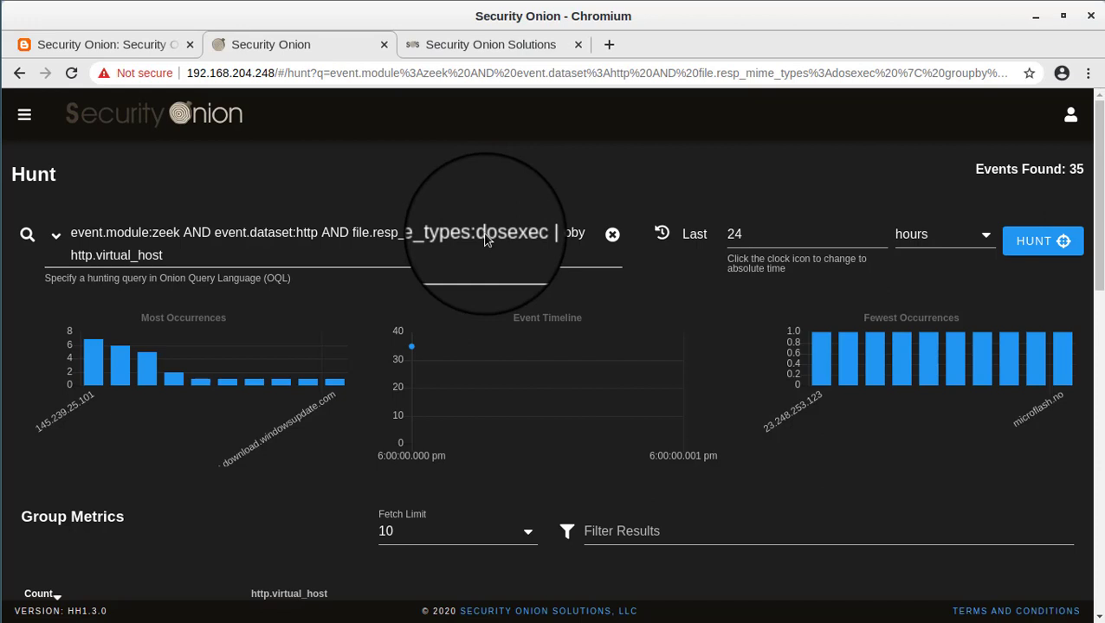
pyautogui.scroll(-3, 485, 240)
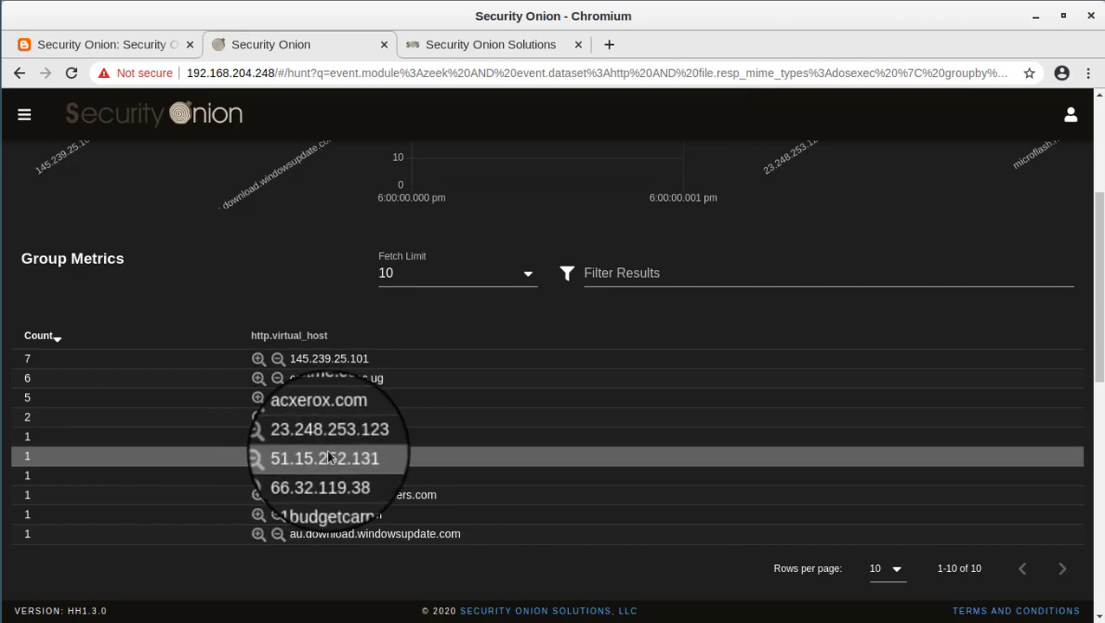
pyautogui.scroll(3, 329, 457)
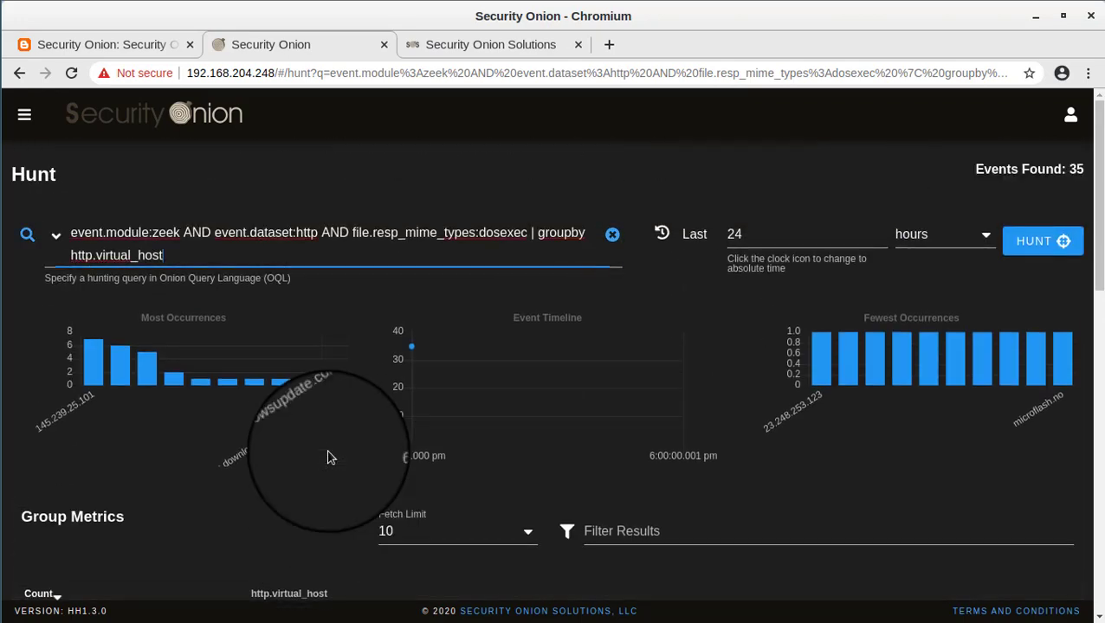
# Run the predefined Zeek SSL query grouped by ssl.version and ssl.server_name and review the versions and server names in the group metrics
pyautogui.click(56, 239)
pyautogui.scroll(-3, 170, 446)
pyautogui.scroll(-1, 170, 447)
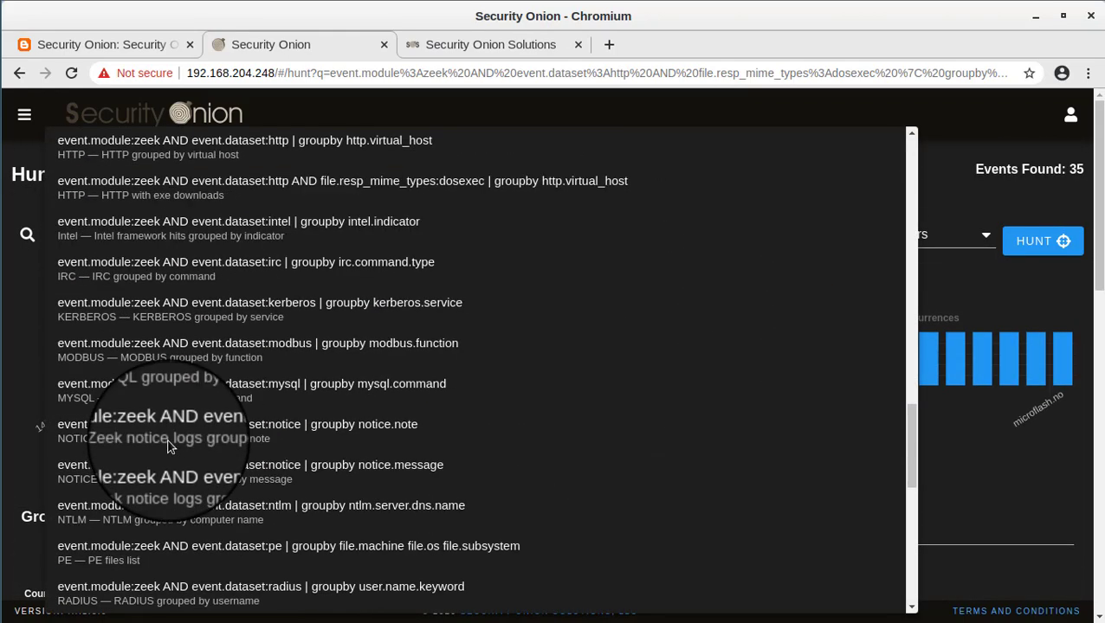
pyautogui.scroll(-5, 170, 447)
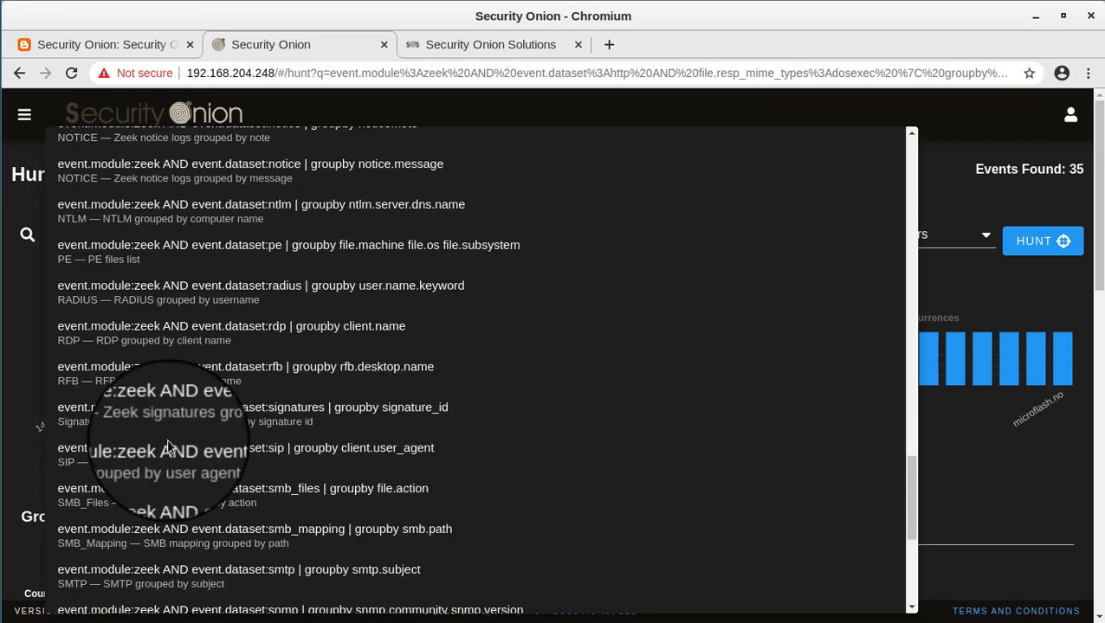
pyautogui.scroll(-1, 170, 446)
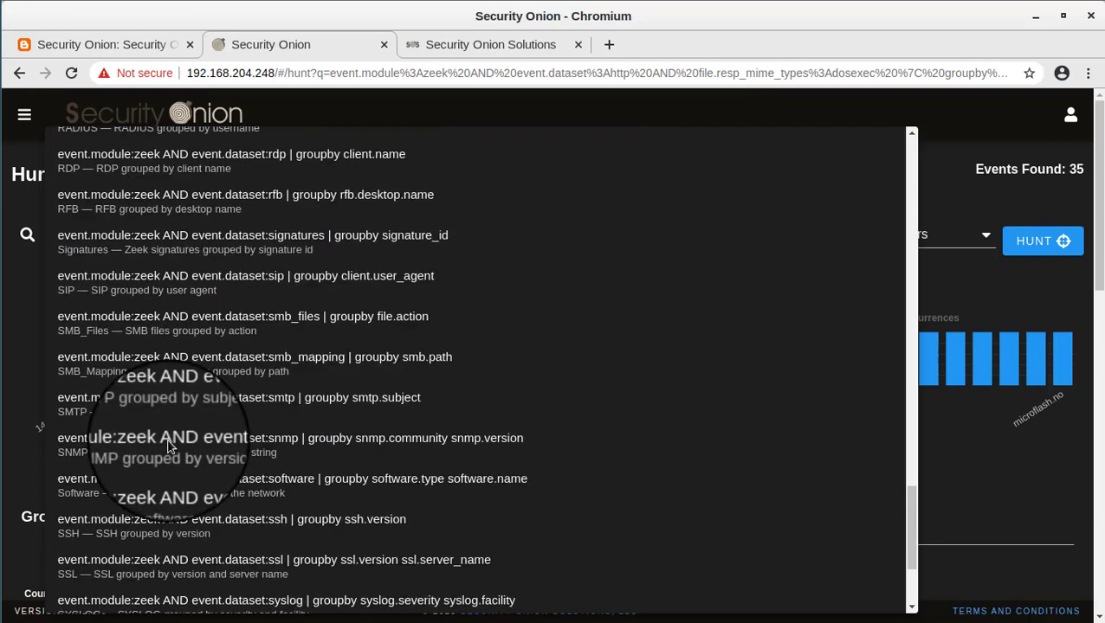
pyautogui.click(141, 583)
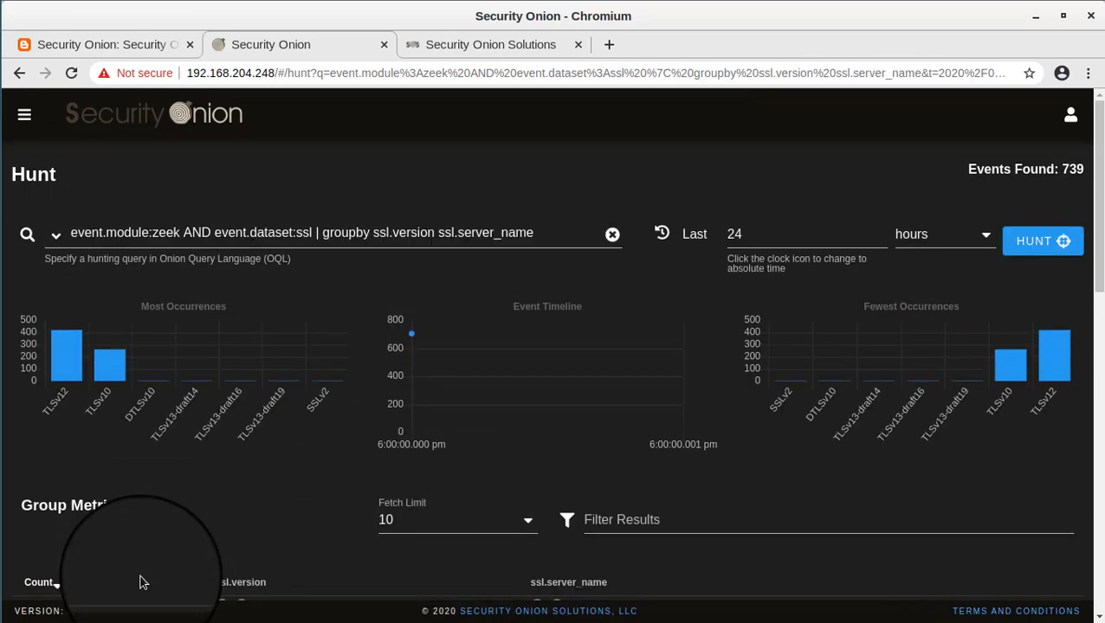
pyautogui.scroll(-5, 445, 476)
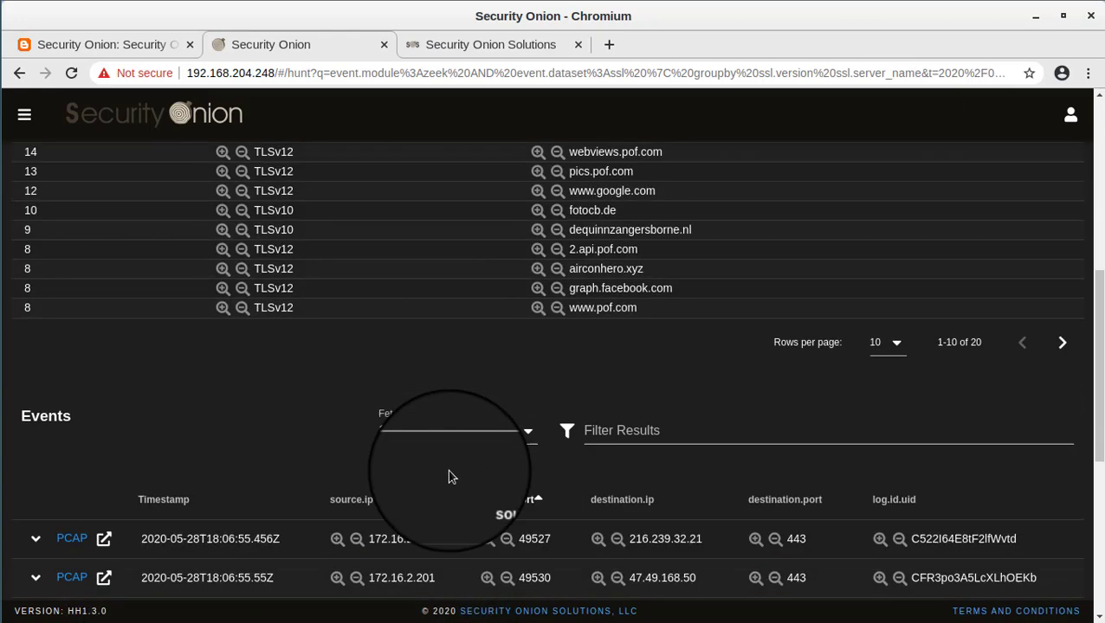
pyautogui.scroll(2, 448, 477)
pyautogui.scroll(-1, 449, 477)
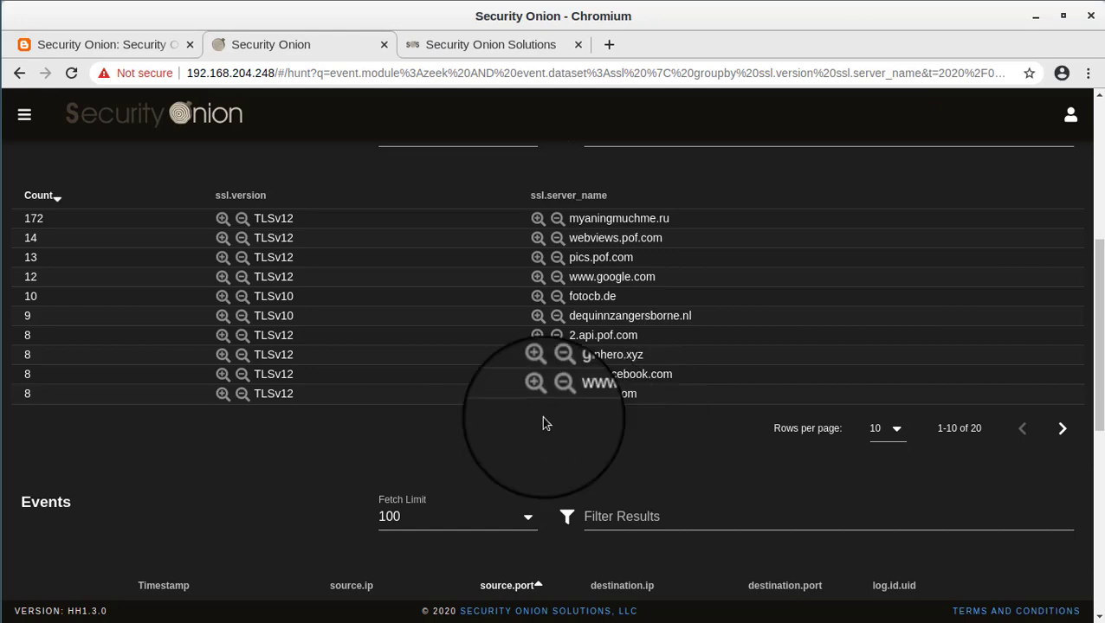
pyautogui.scroll(5, 484, 411)
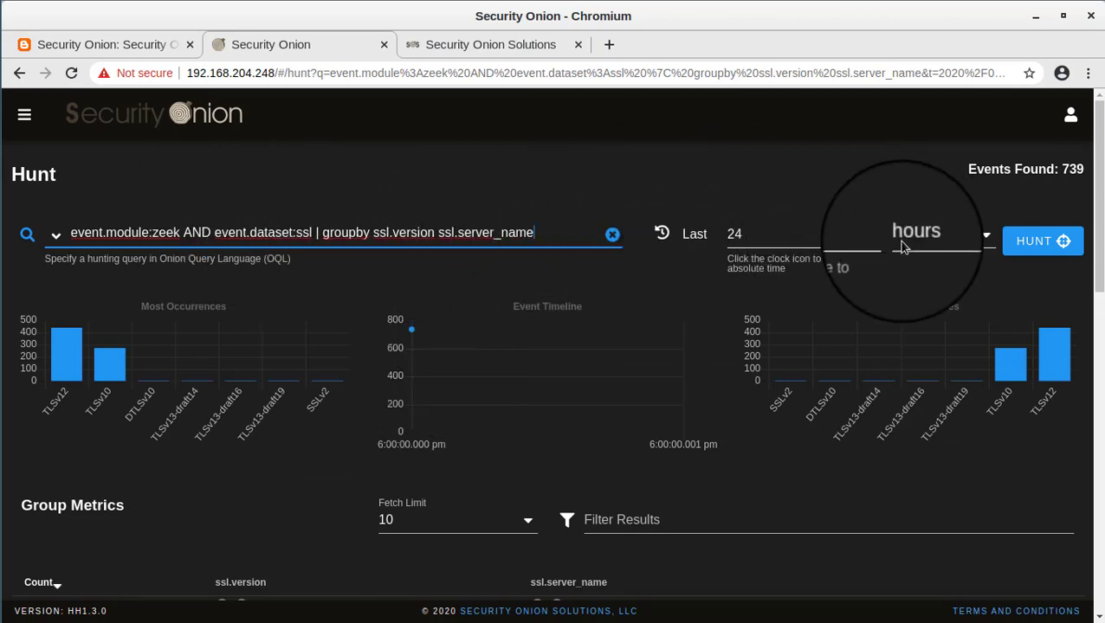
# Expand the first SSL event, with source port 49527, and examine its detail fields, including hash.ja3, hash.ja3s and the log message
pyautogui.scroll(-3, 791, 308)
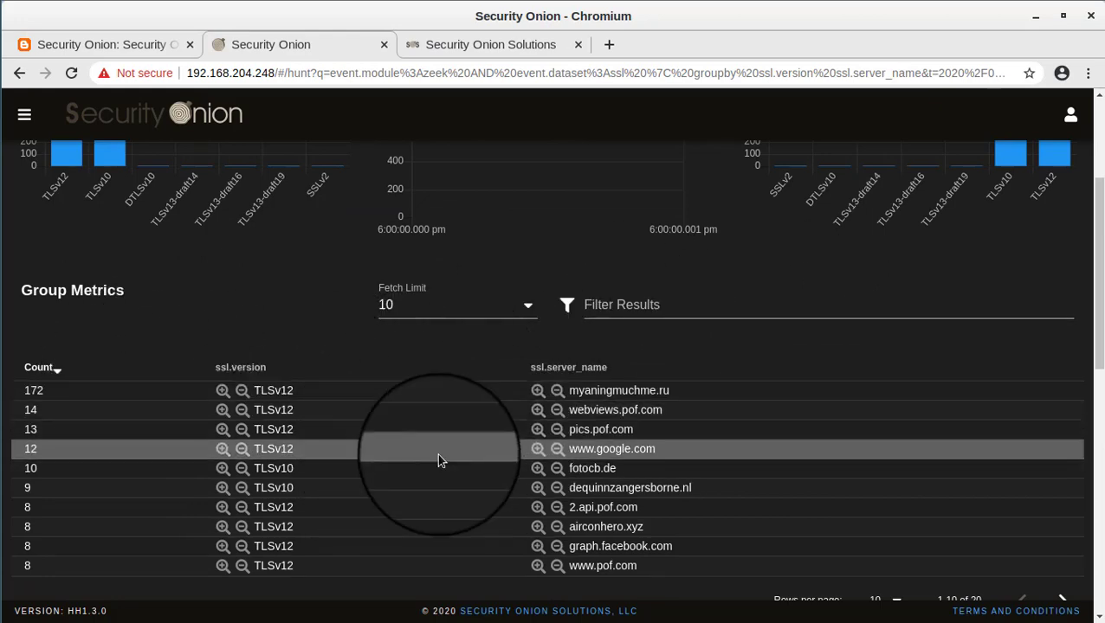
pyautogui.scroll(-4, 438, 456)
pyautogui.scroll(-2, 627, 518)
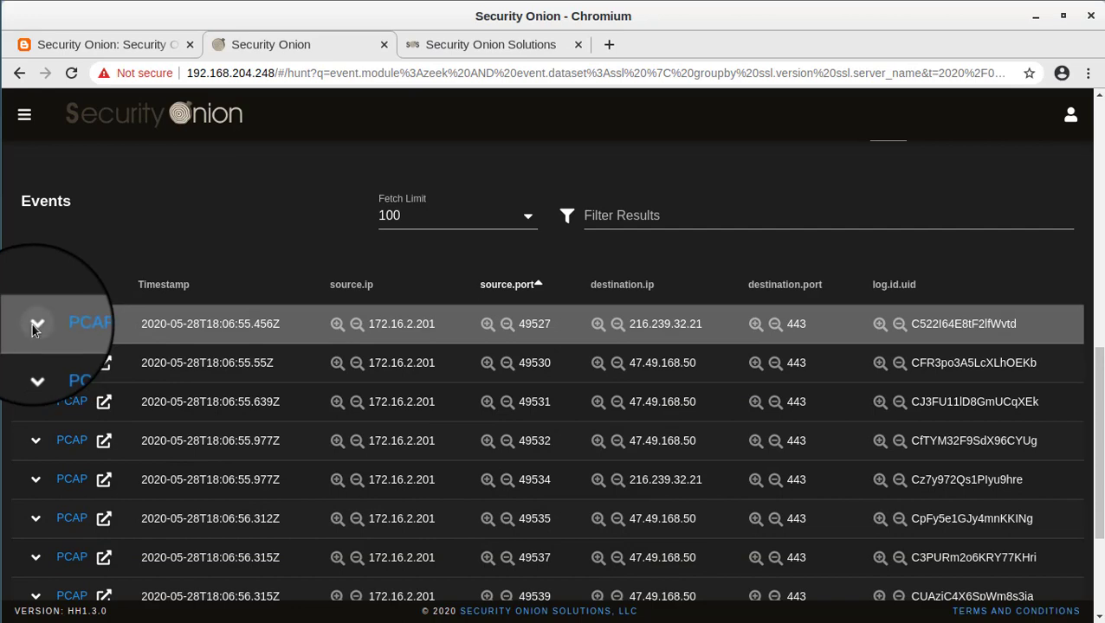
pyautogui.click(35, 324)
pyautogui.scroll(-3, 139, 422)
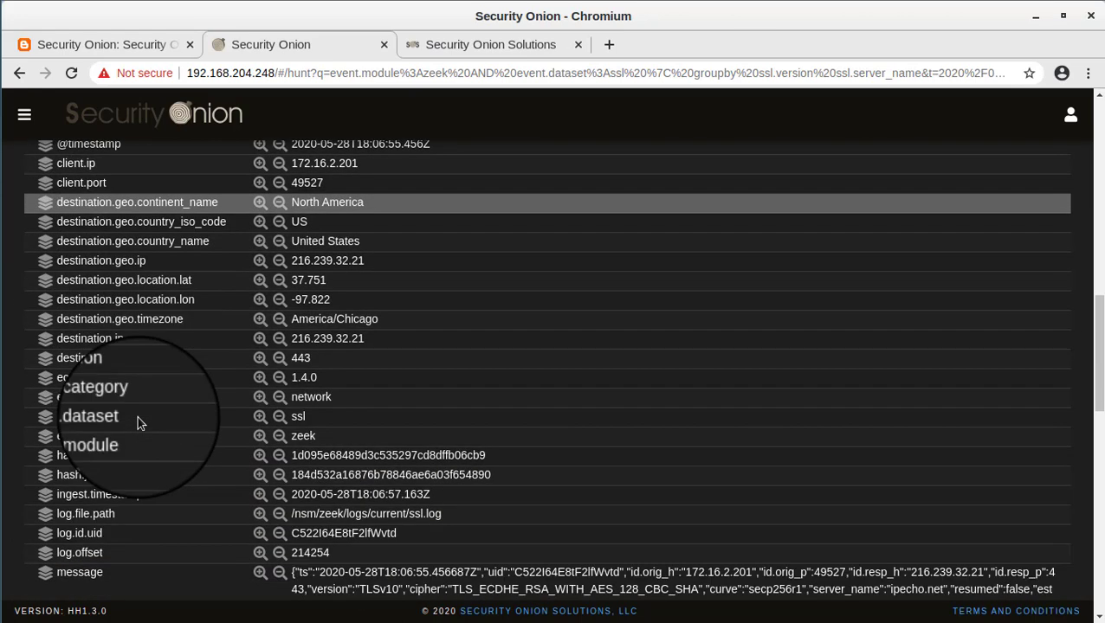
pyautogui.scroll(-1, 323, 416)
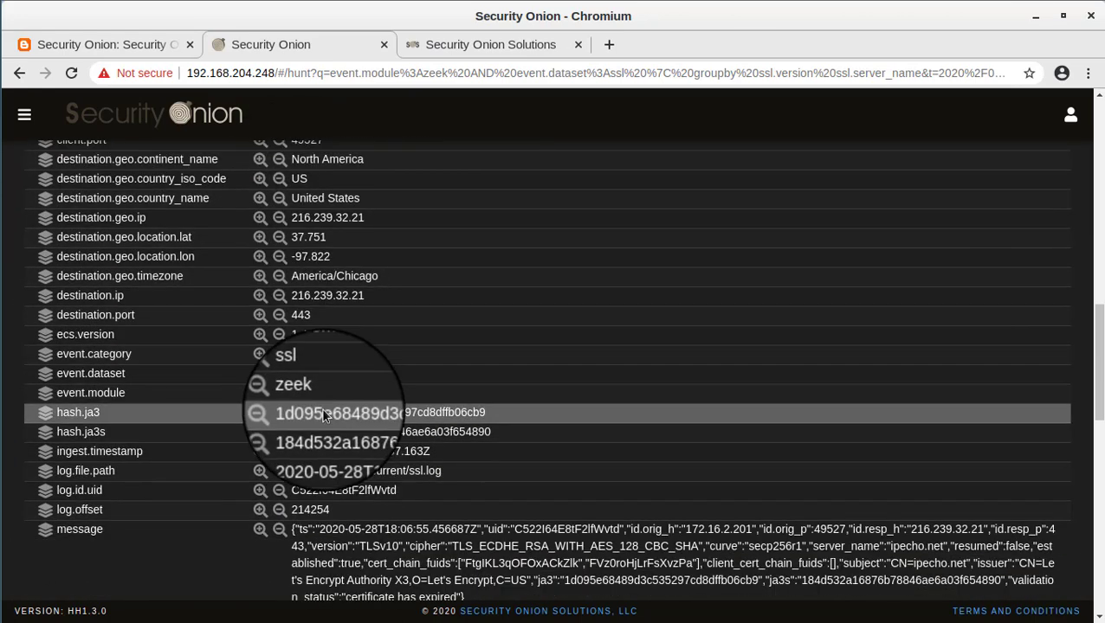
pyautogui.scroll(-1, 260, 417)
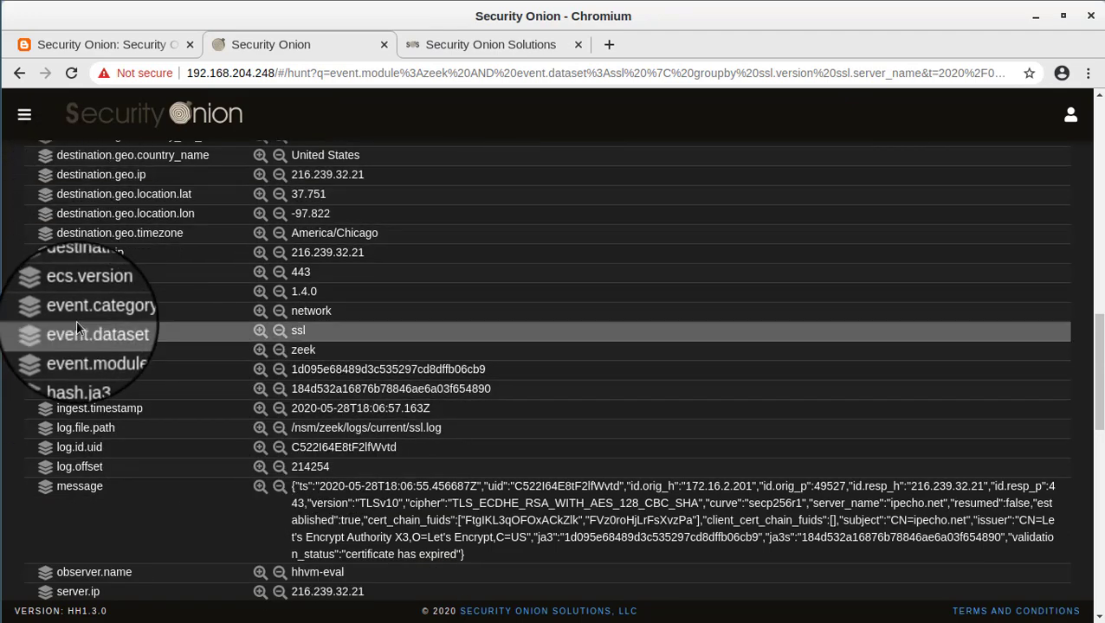
pyautogui.scroll(20, 76, 320)
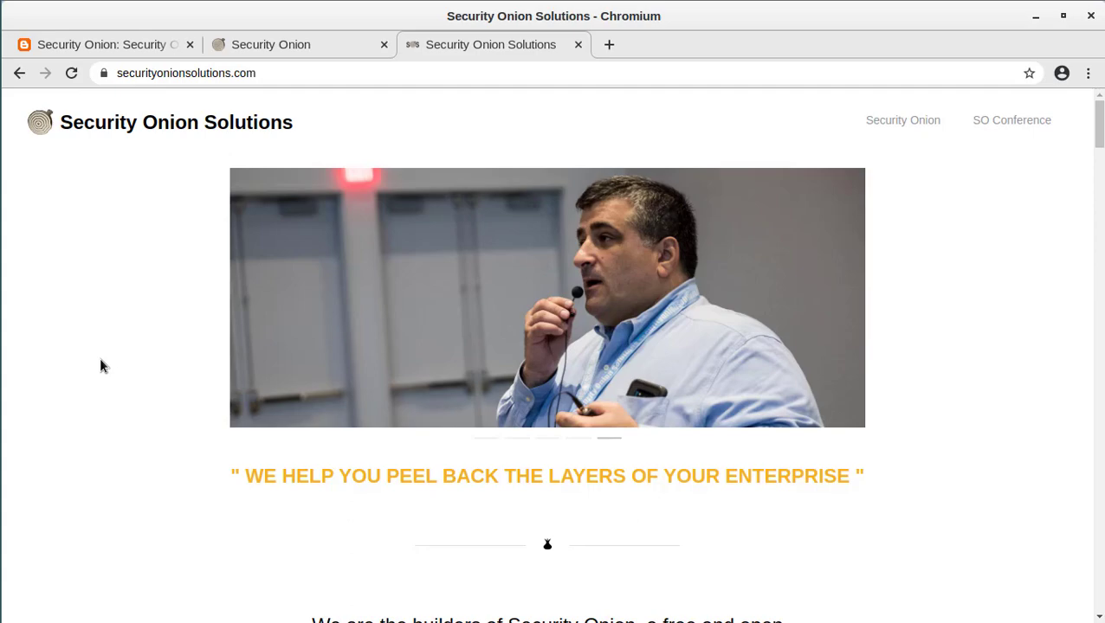
# Browse the Security Onion Solutions website to review its training and hardware appliance offerings
pyautogui.scroll(-4, 130, 373)
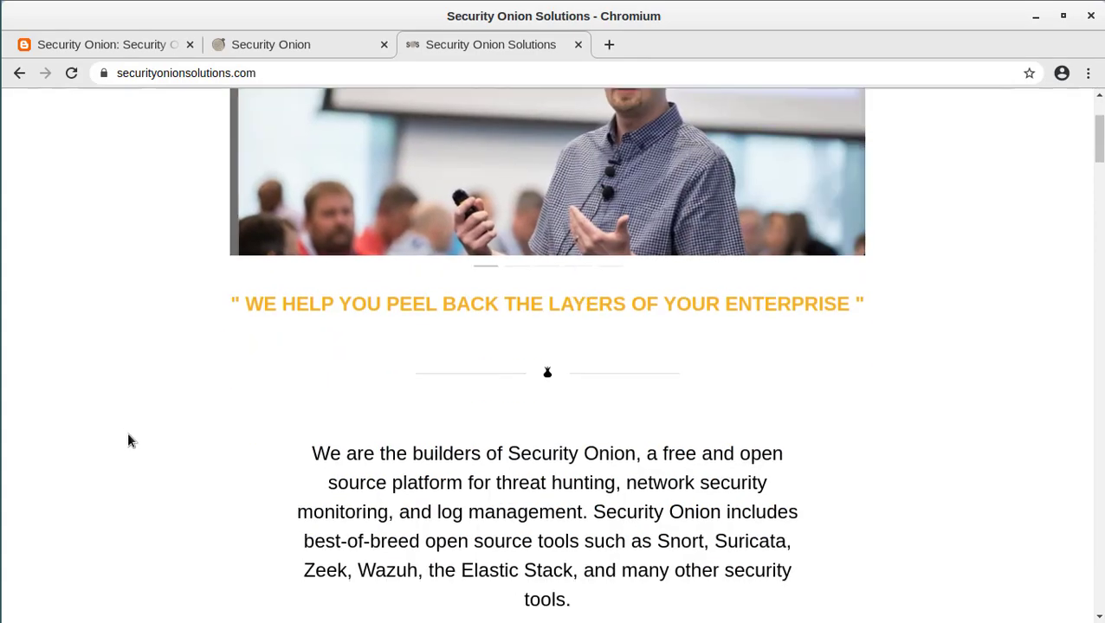
pyautogui.scroll(-10, 128, 434)
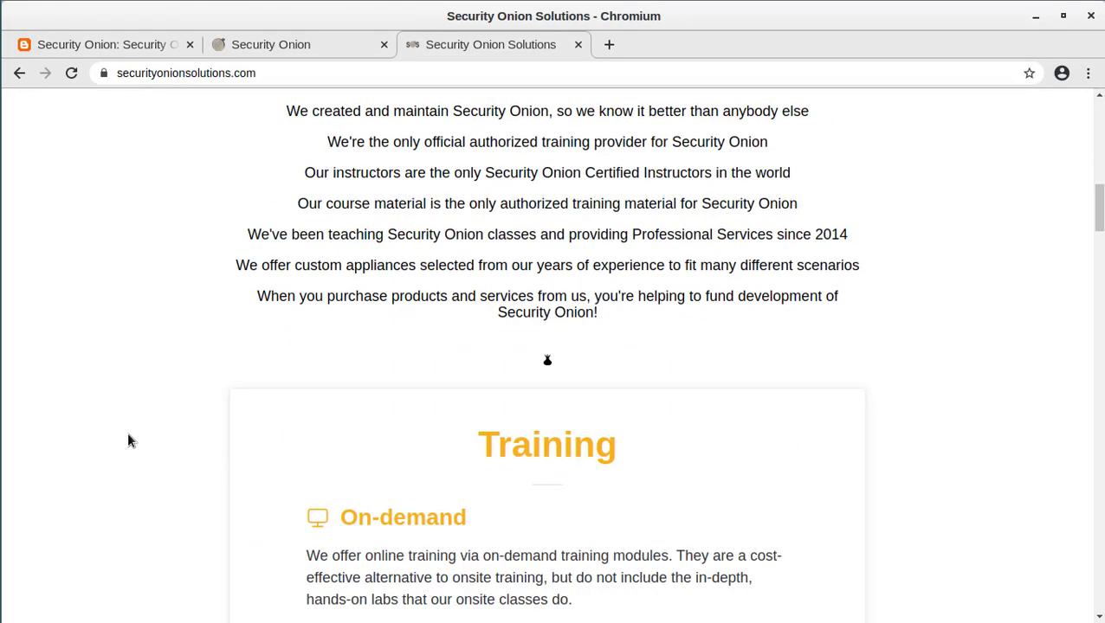
pyautogui.scroll(-12, 128, 441)
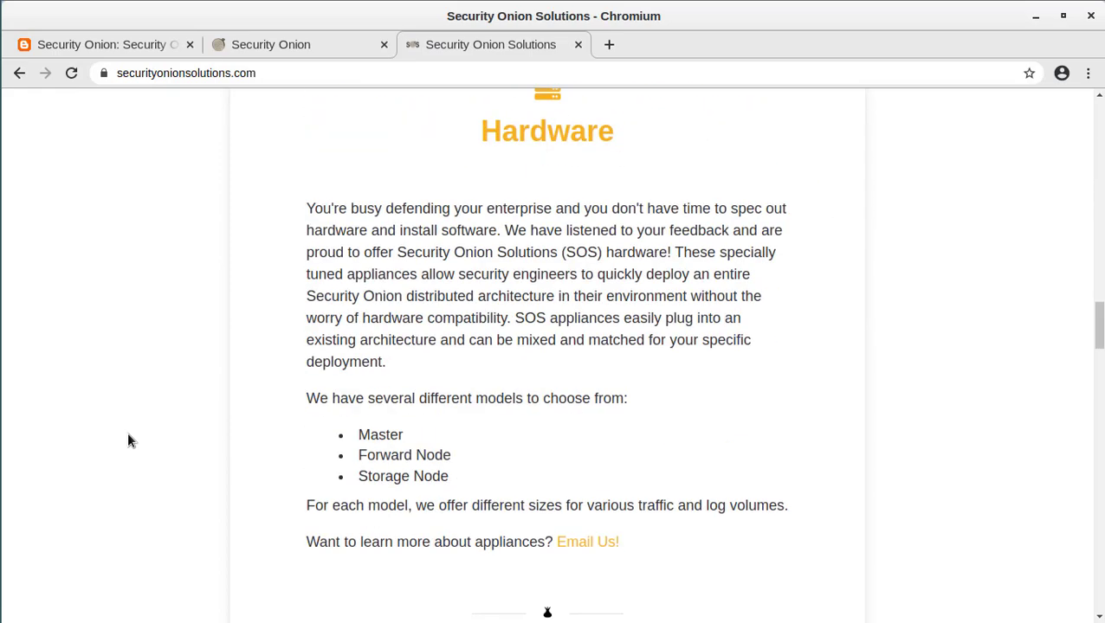
pyautogui.scroll(-3, 128, 442)
pyautogui.scroll(2, 128, 442)
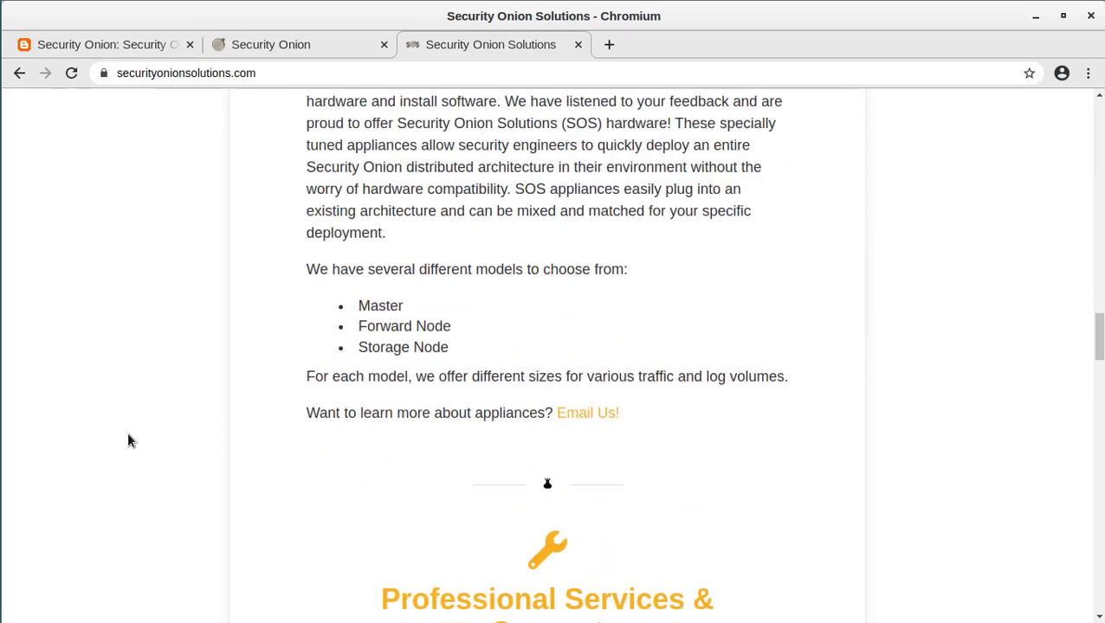
pyautogui.scroll(2, 128, 442)
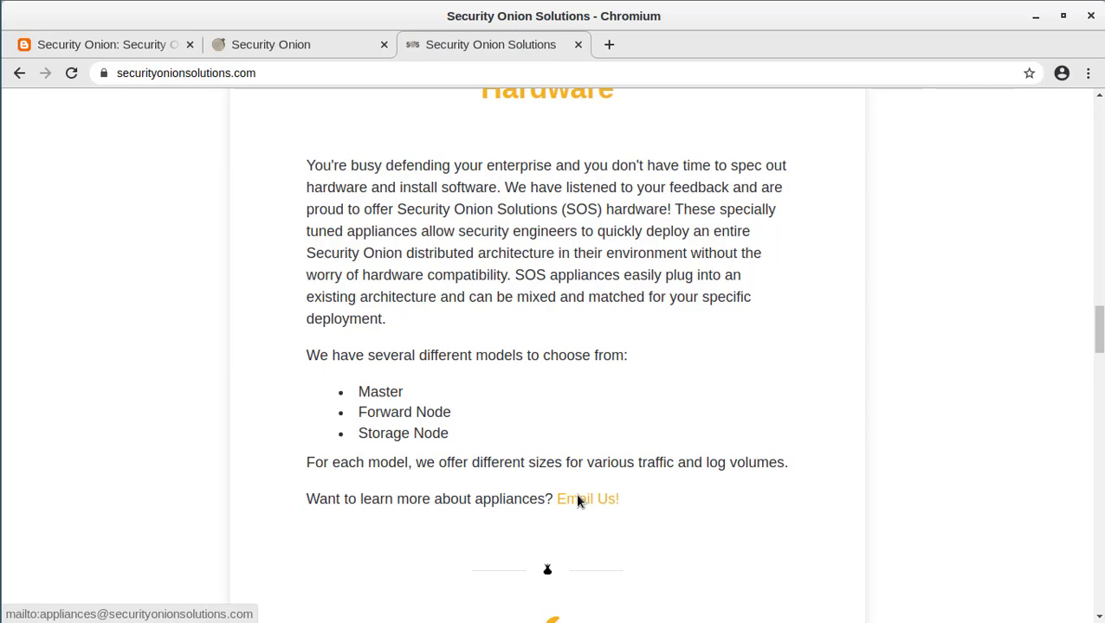
pyautogui.scroll(20, 579, 502)
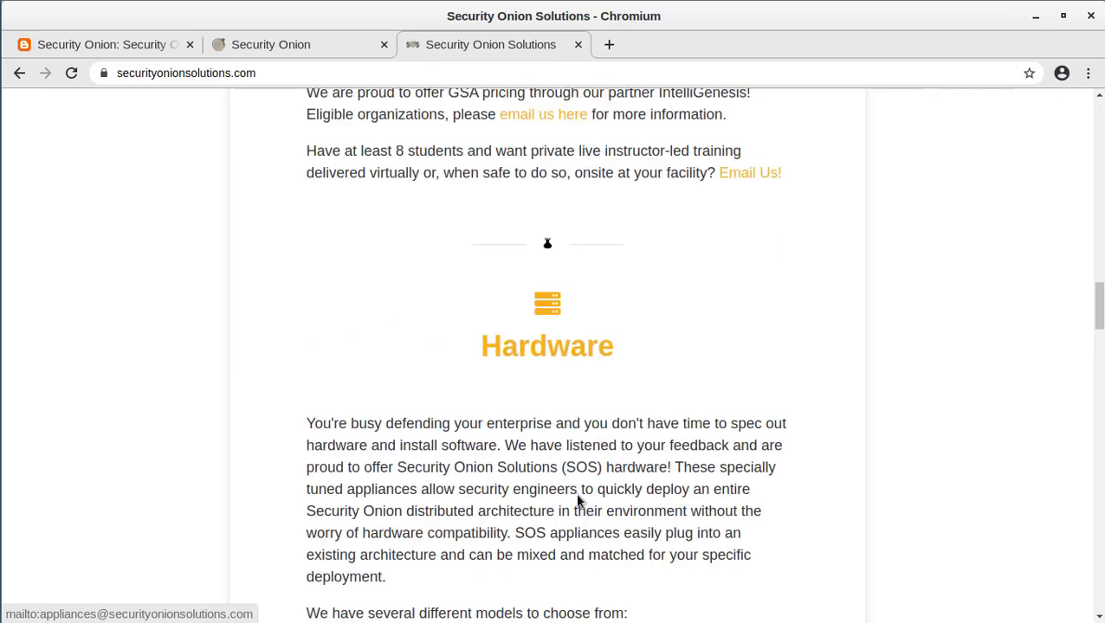